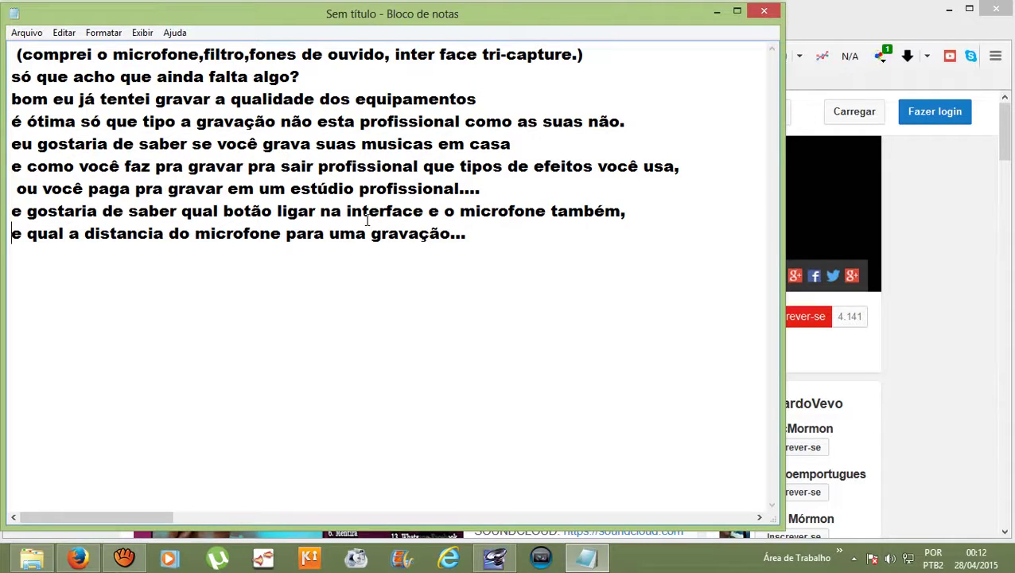
- Review the recording questions in the Notepad note, alternating with the YouTube channel page and the empty Audition session
click(718, 14)
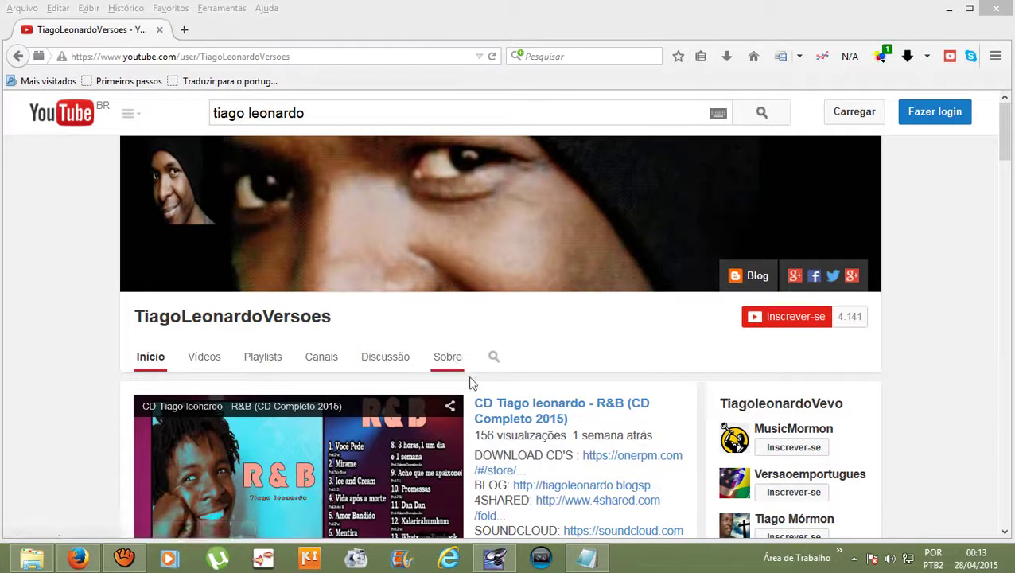
click(496, 560)
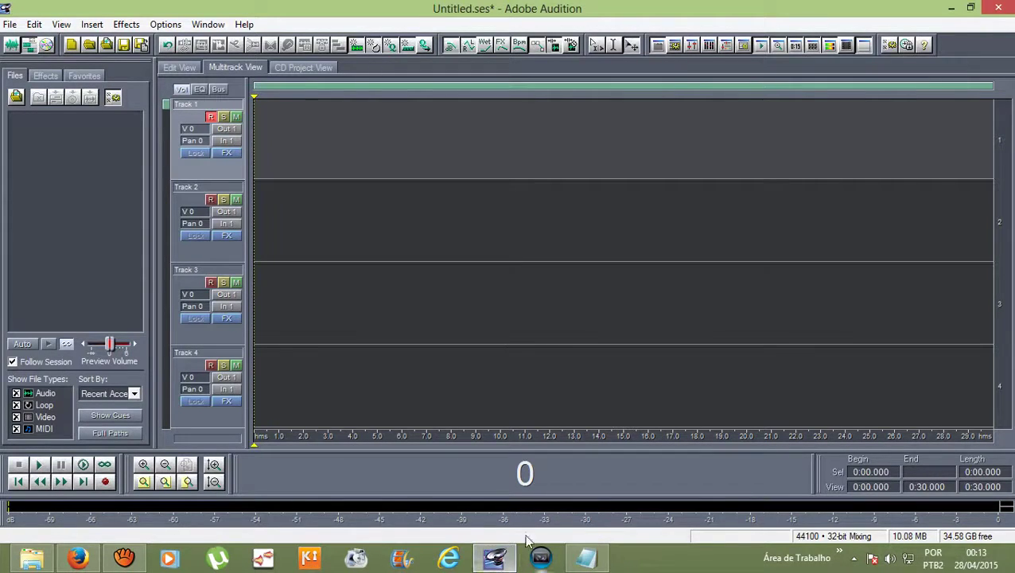
click(583, 561)
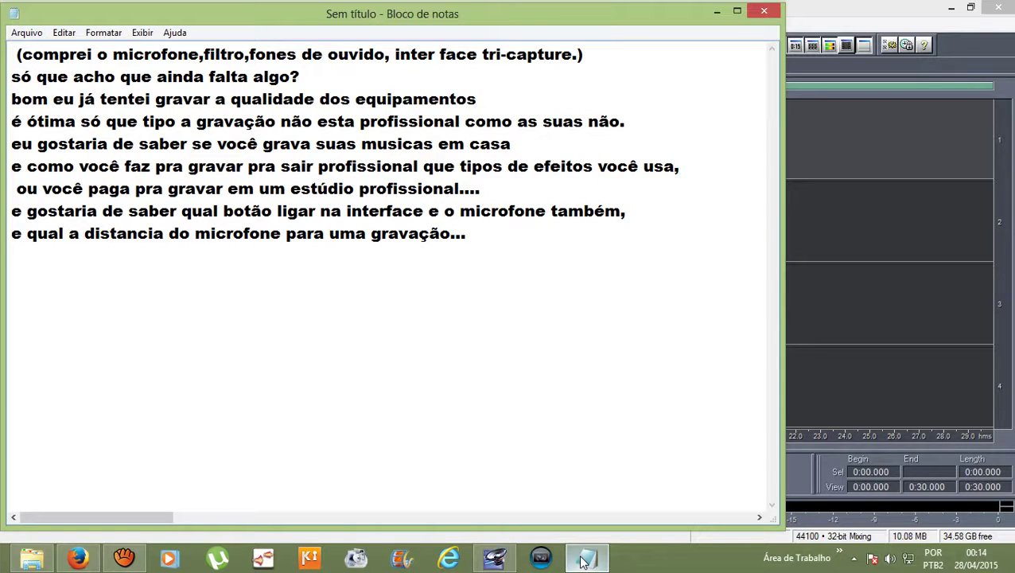
click(585, 559)
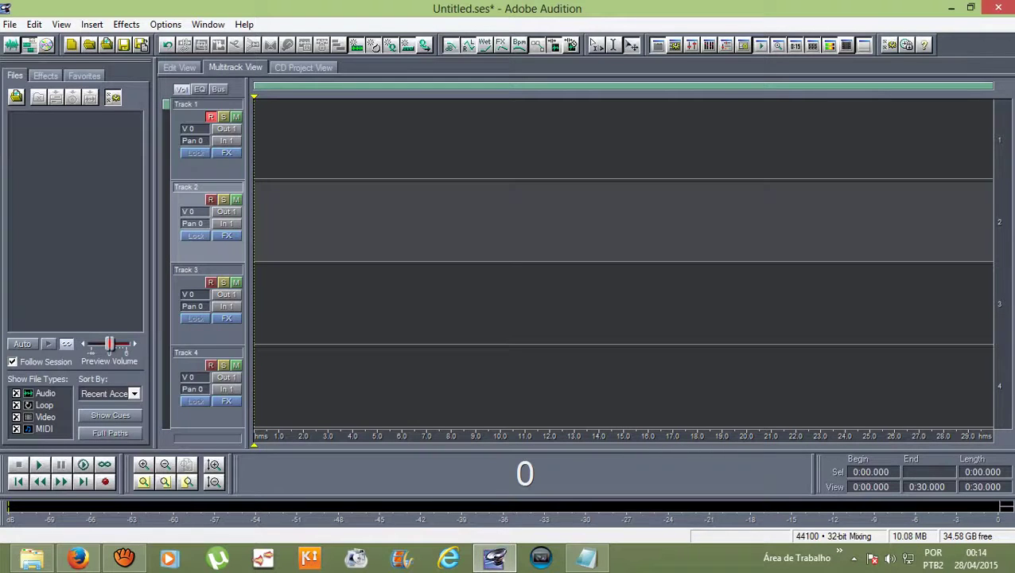
- Switch to Firefox and search Google Images for "interface roland tri-capture" in a new tab
mouse_move(78, 556)
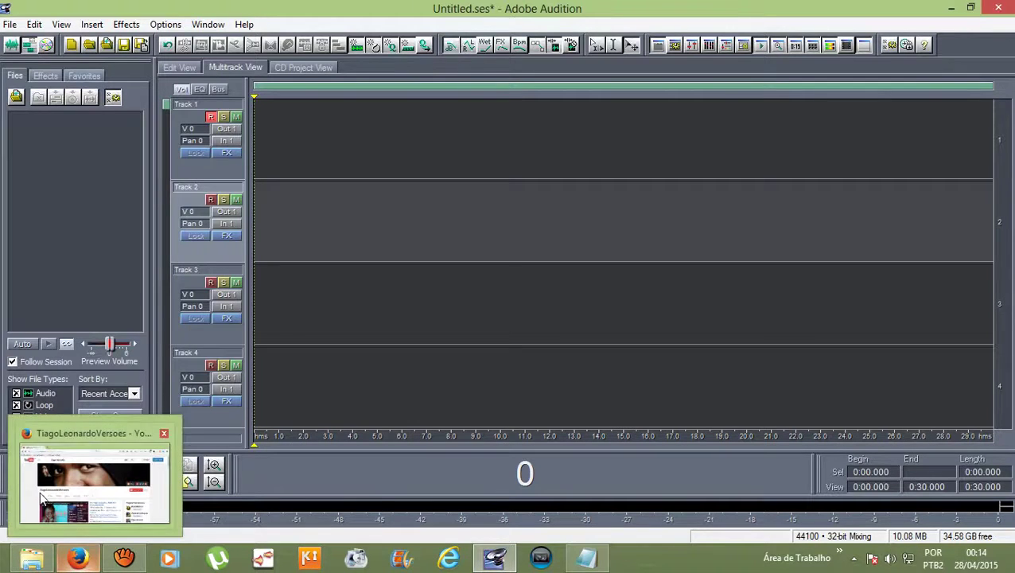
mouse_move(40, 490)
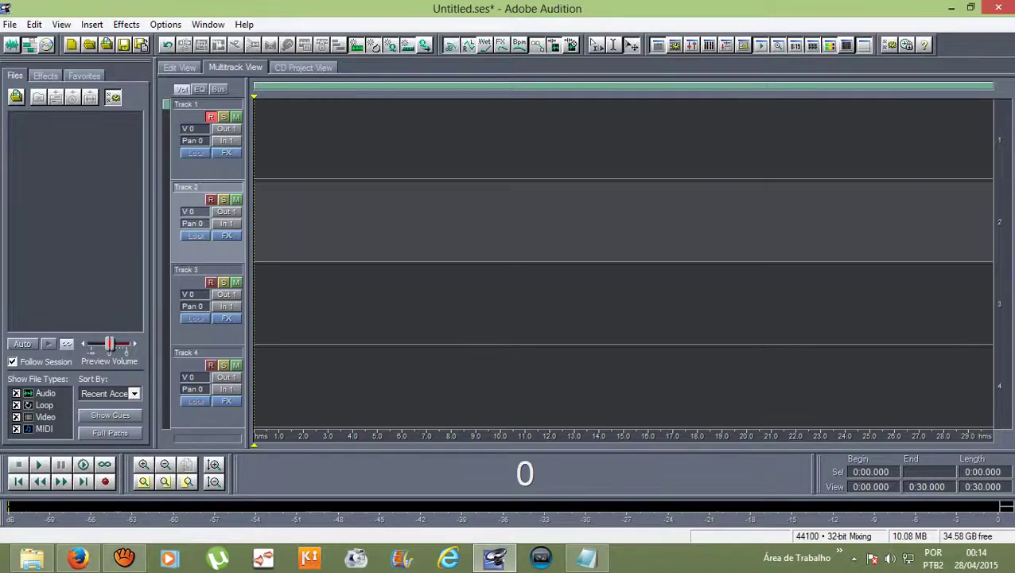
click(78, 556)
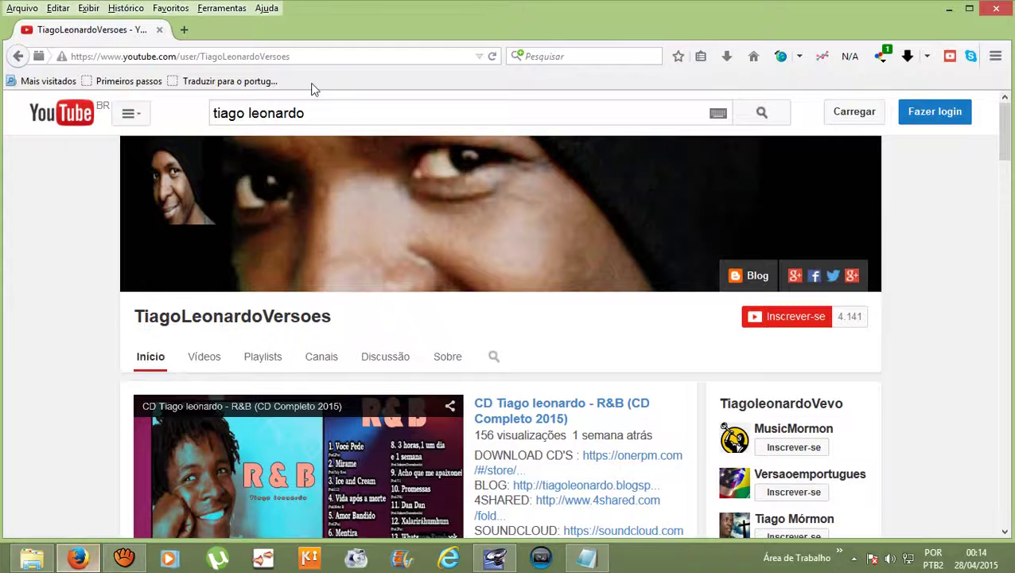
click(184, 30)
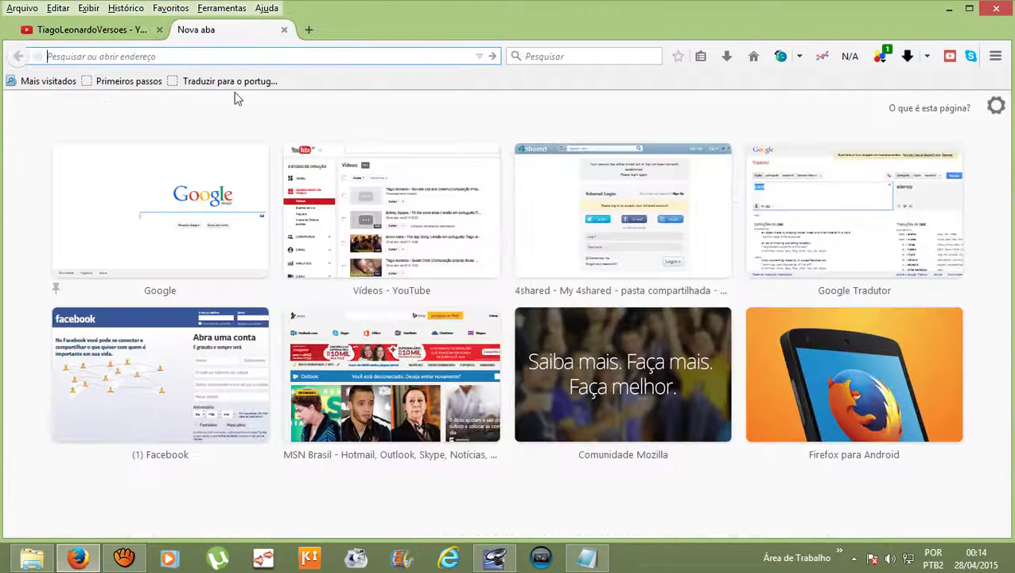
click(184, 187)
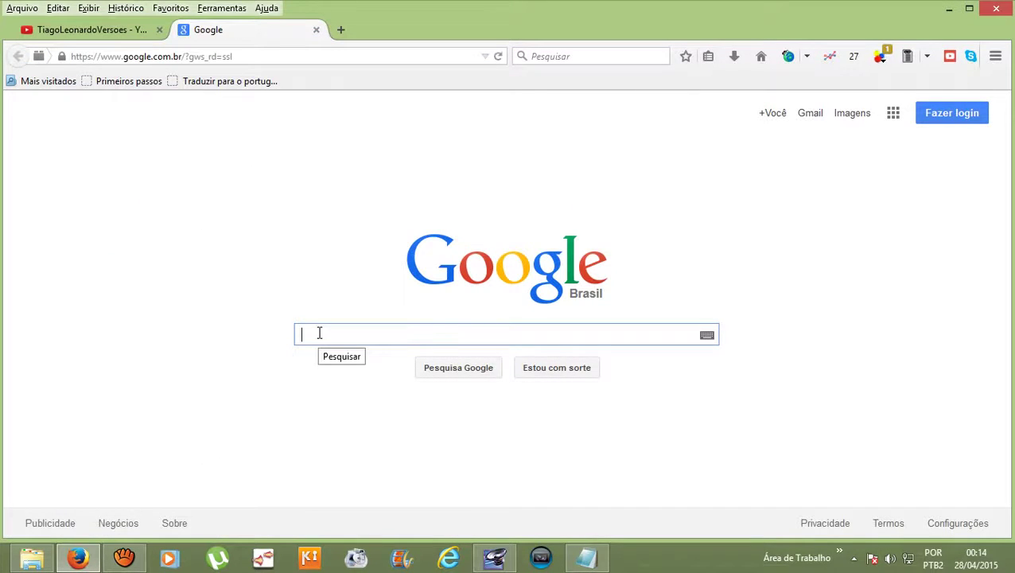
text(interface)
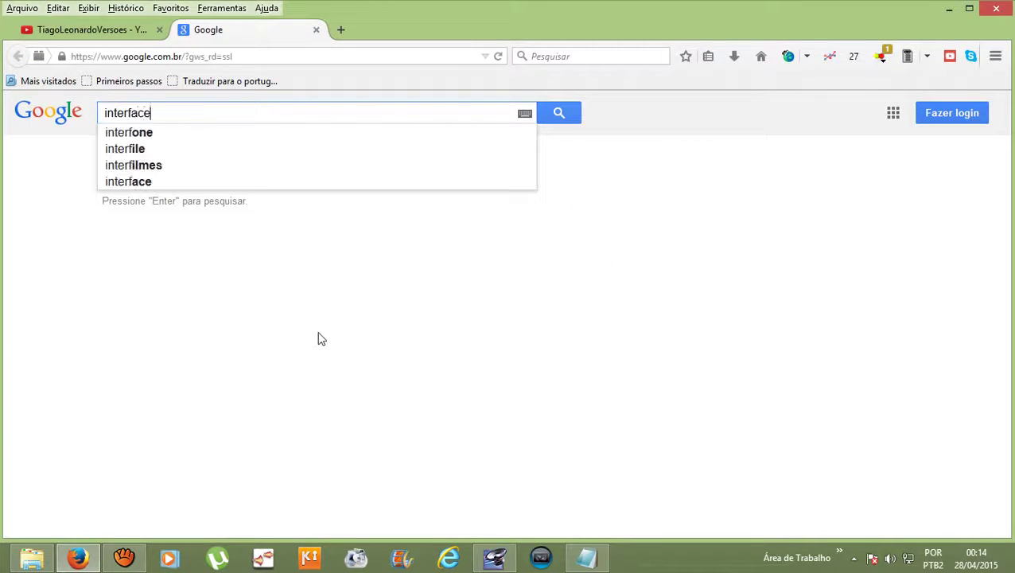
text( rol)
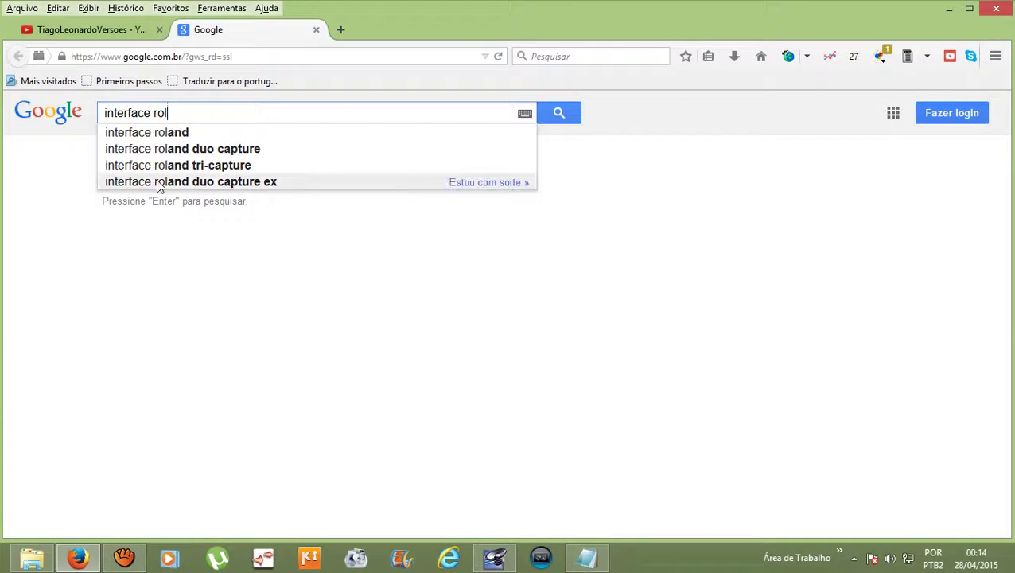
click(170, 166)
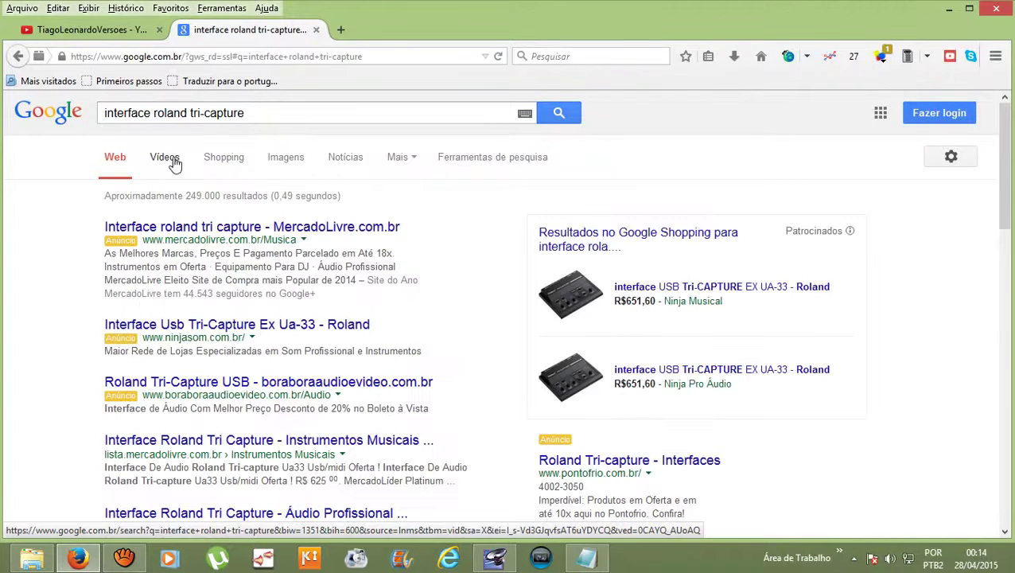
click(292, 169)
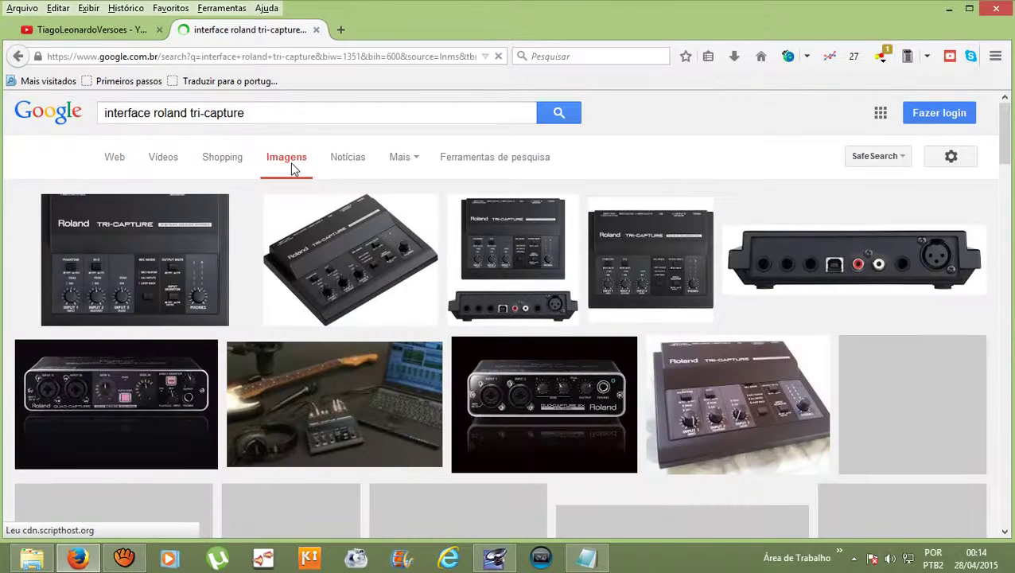
- Try to view the prosoundweb.com picture of the Roland TRI-CAPTURE at full size, and return to the image results
click(504, 280)
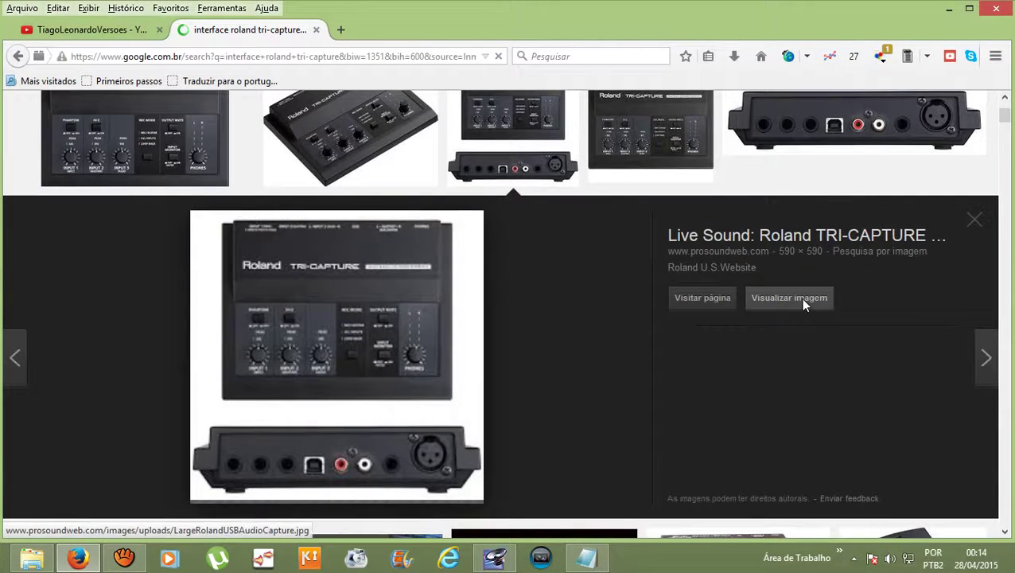
click(801, 299)
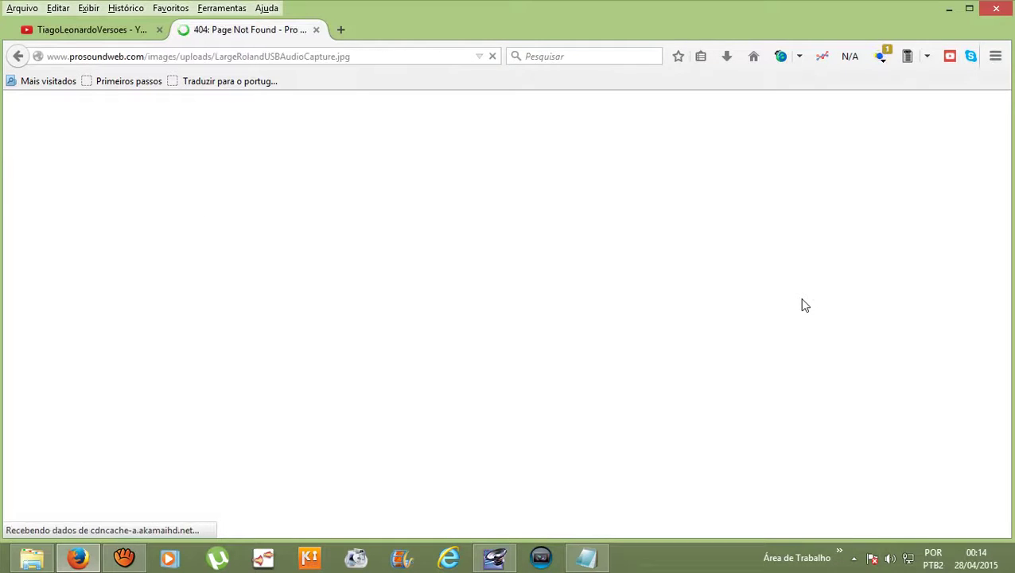
click(19, 57)
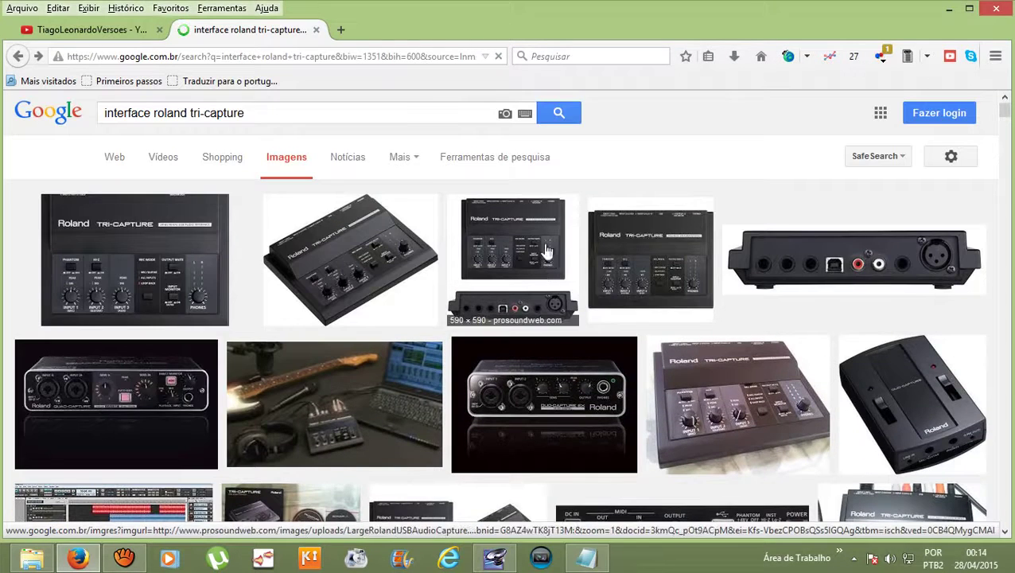
click(541, 253)
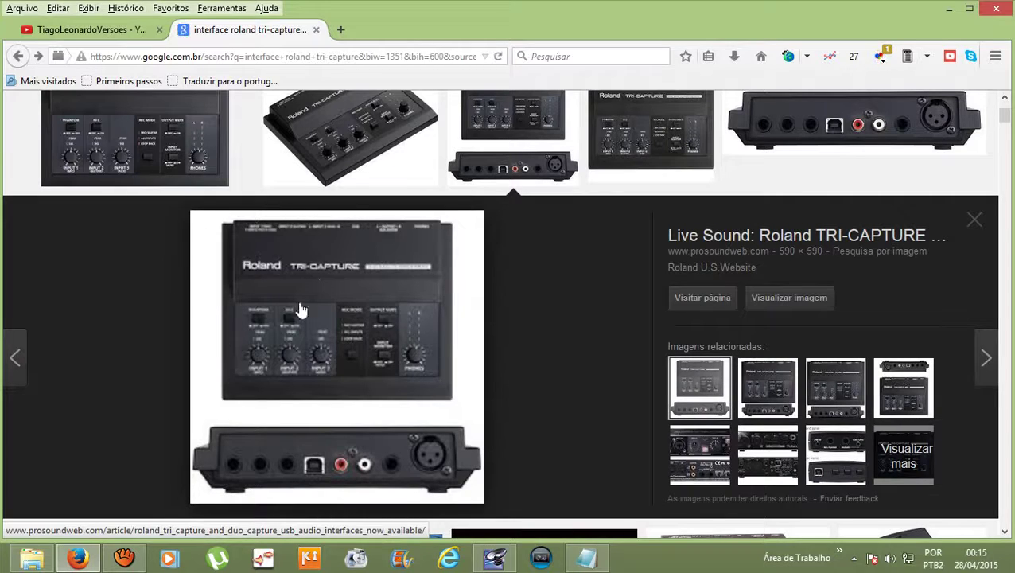
click(777, 390)
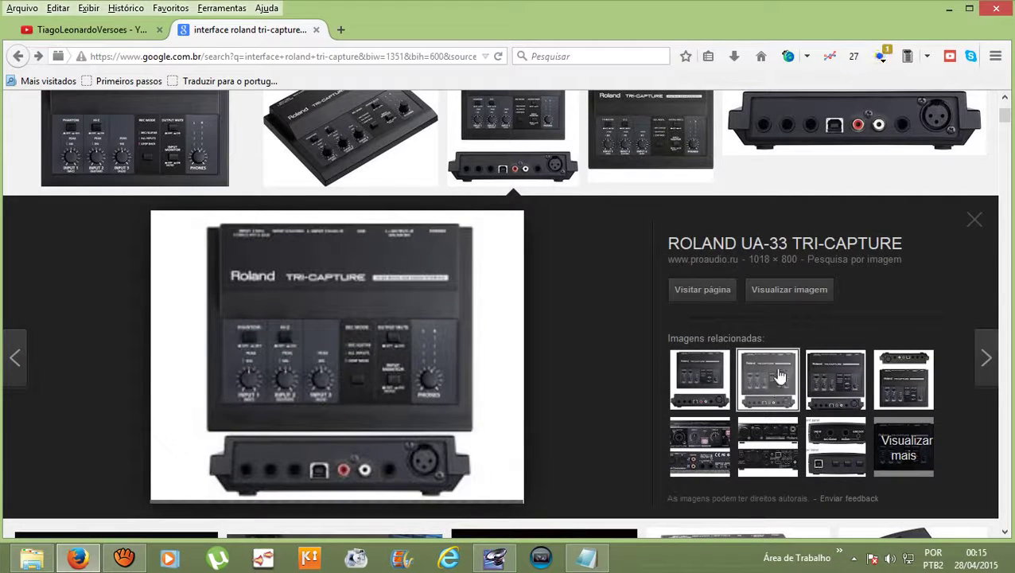
click(783, 292)
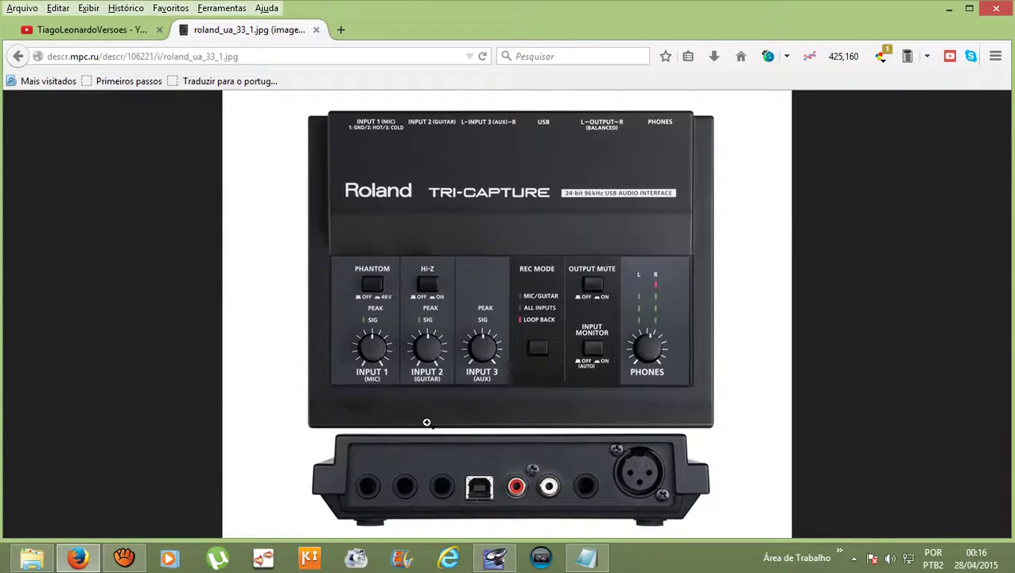
- Switch to Adobe Audition and record a vocal take about 13 seconds long on Track 1
click(500, 560)
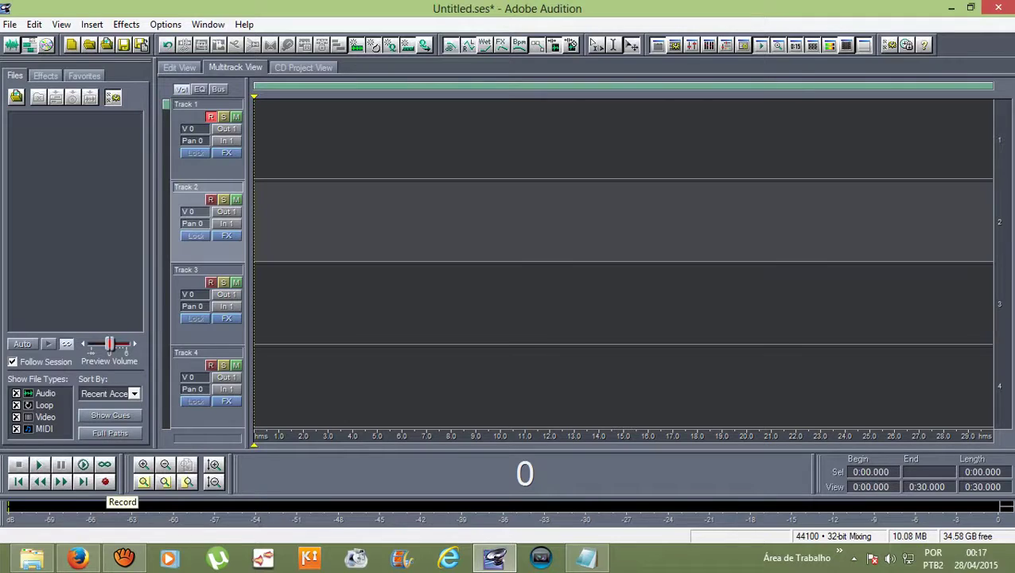
click(105, 482)
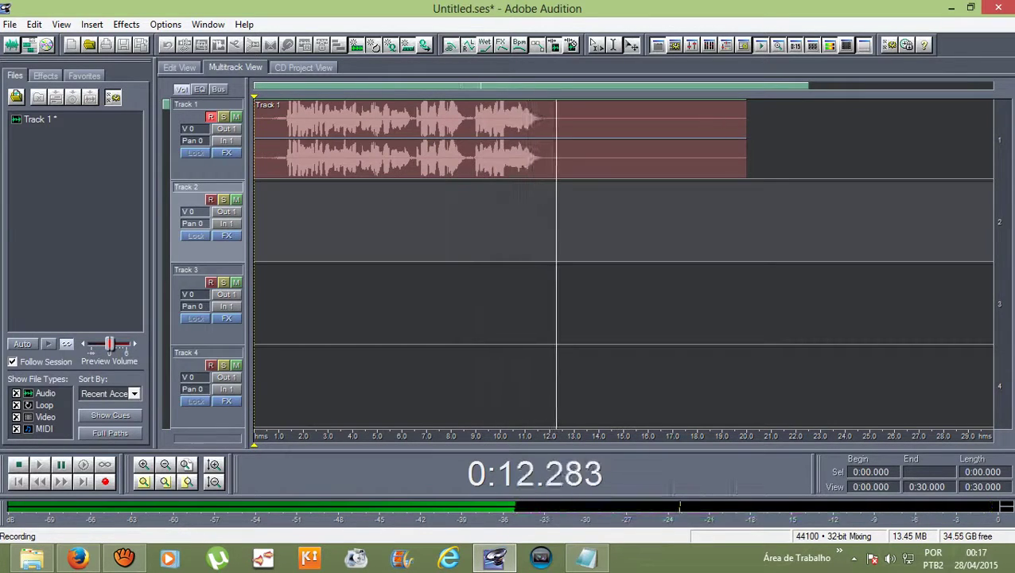
key(space)
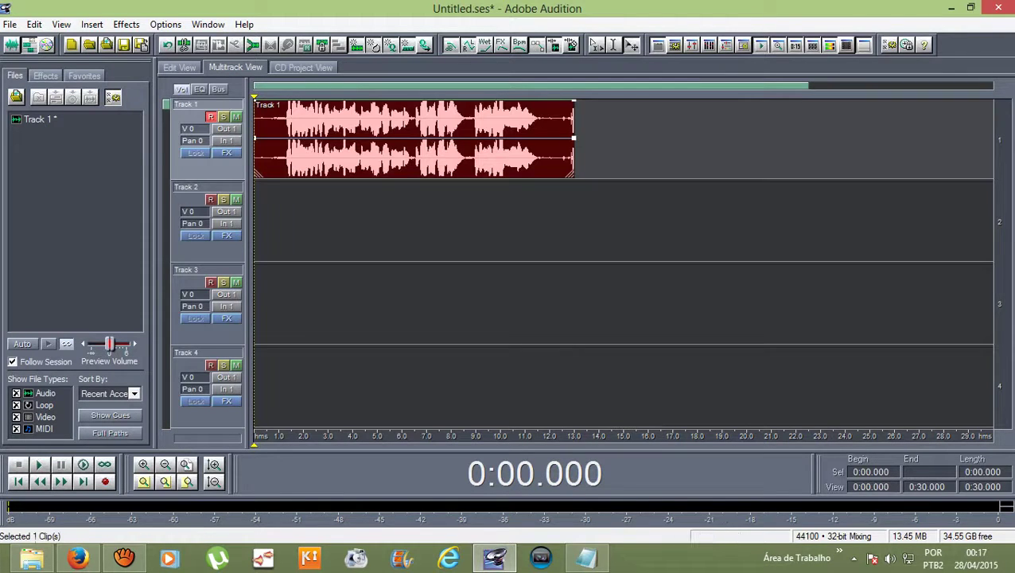
- Open the Track 1 recording in Edit View, comparing it with its clip in Multitrack View
key(F12)
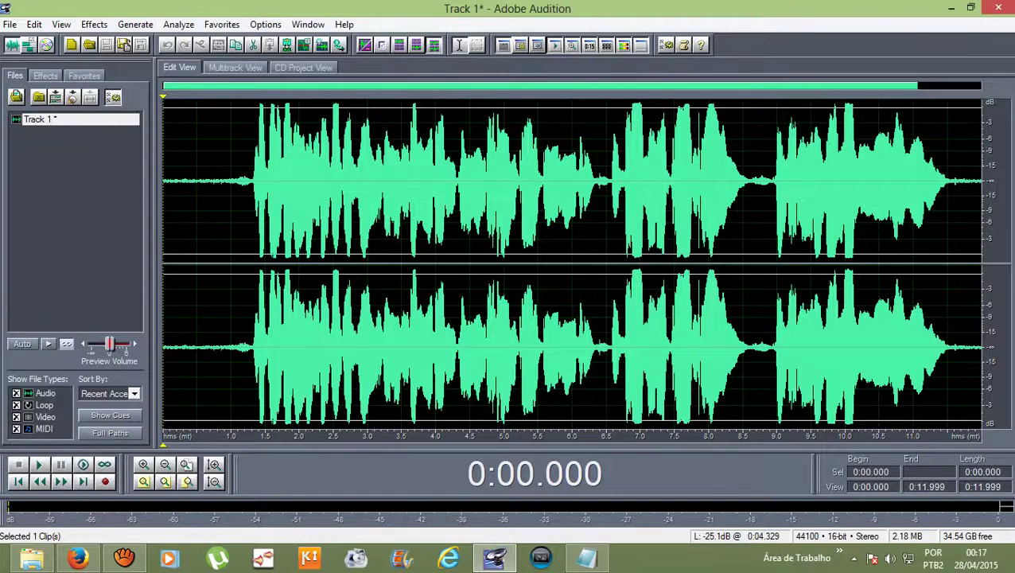
drag(245, 239, 975, 239)
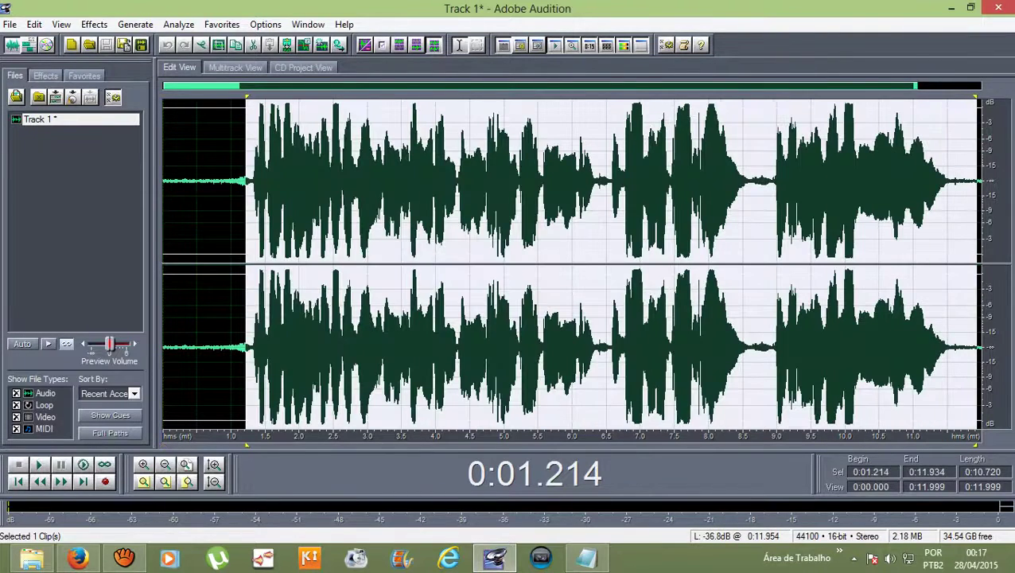
click(265, 239)
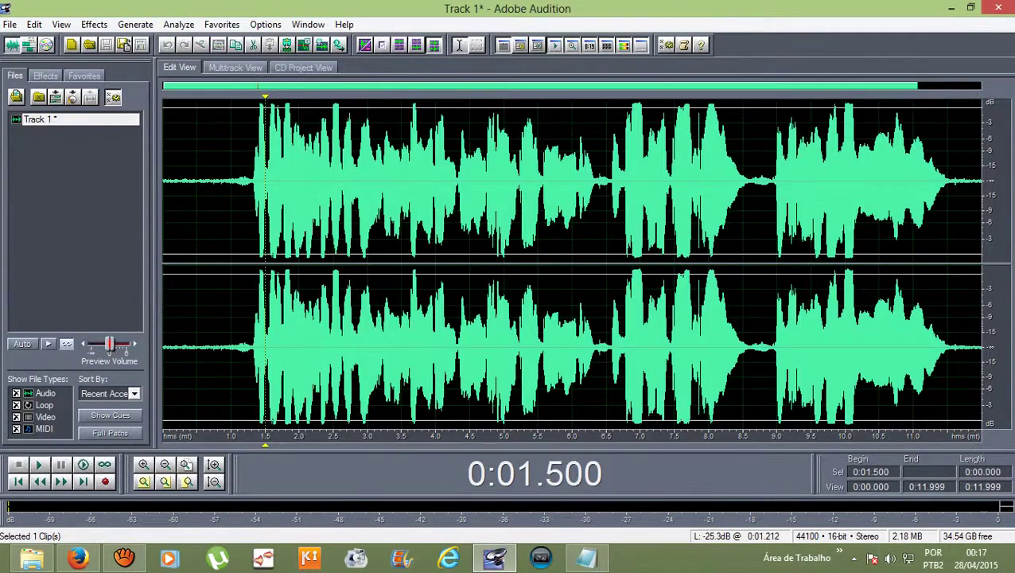
key(F12)
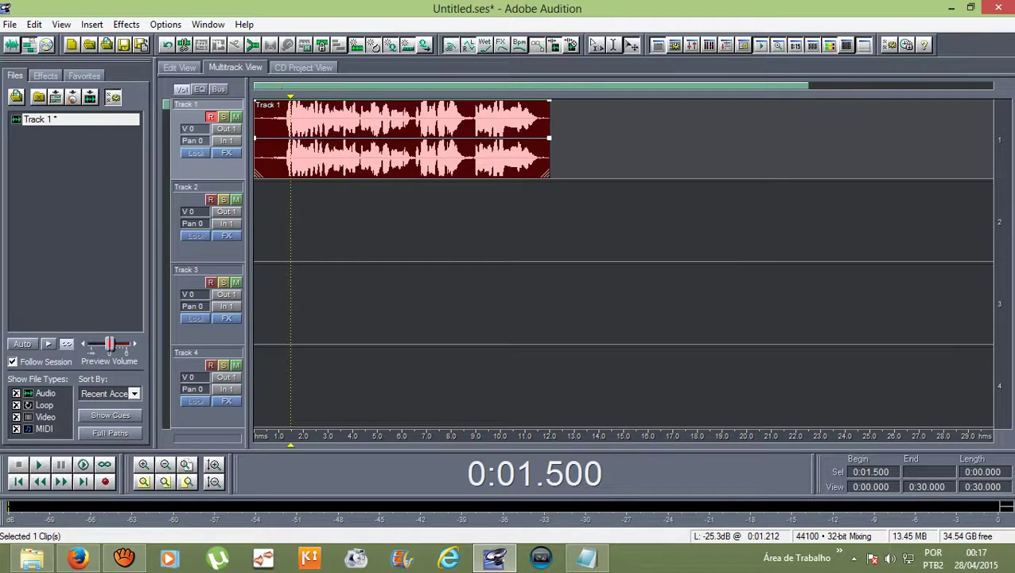
key(F12)
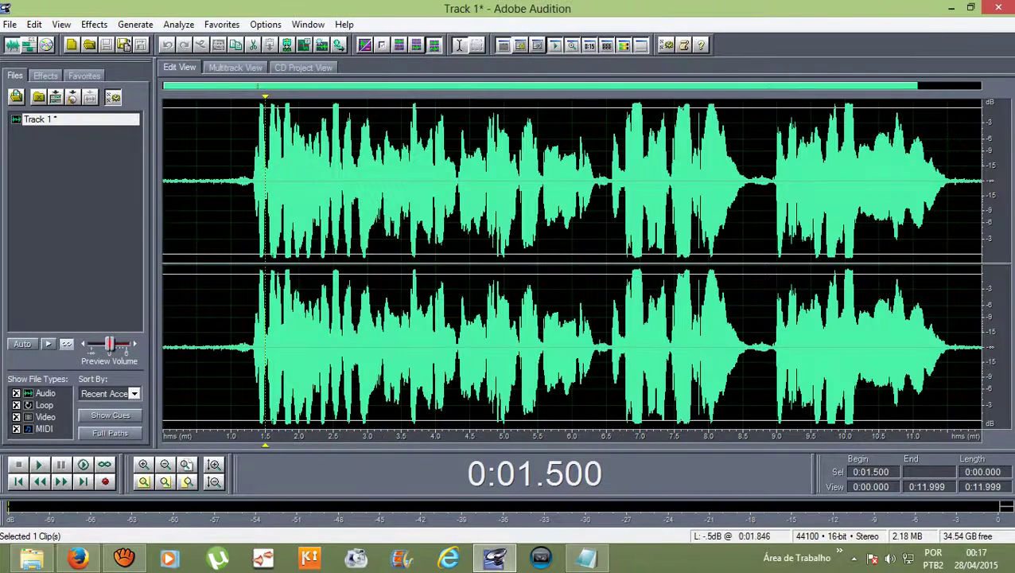
- Select the vocal part of the waveform from about 1.2 to 11.8 seconds and play it back
drag(247, 238, 899, 238)
scroll(715, 238, down, 1)
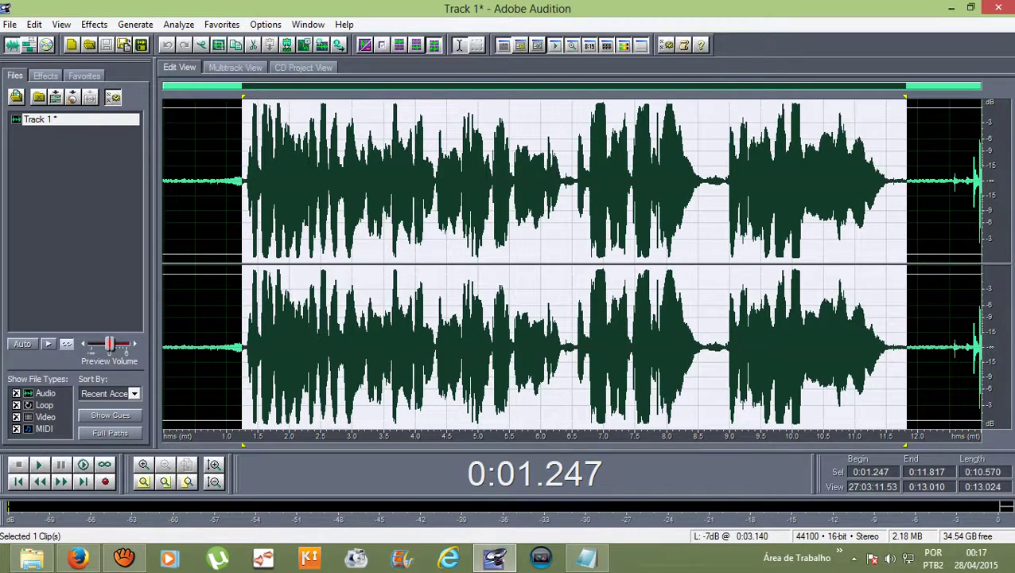
key(space)
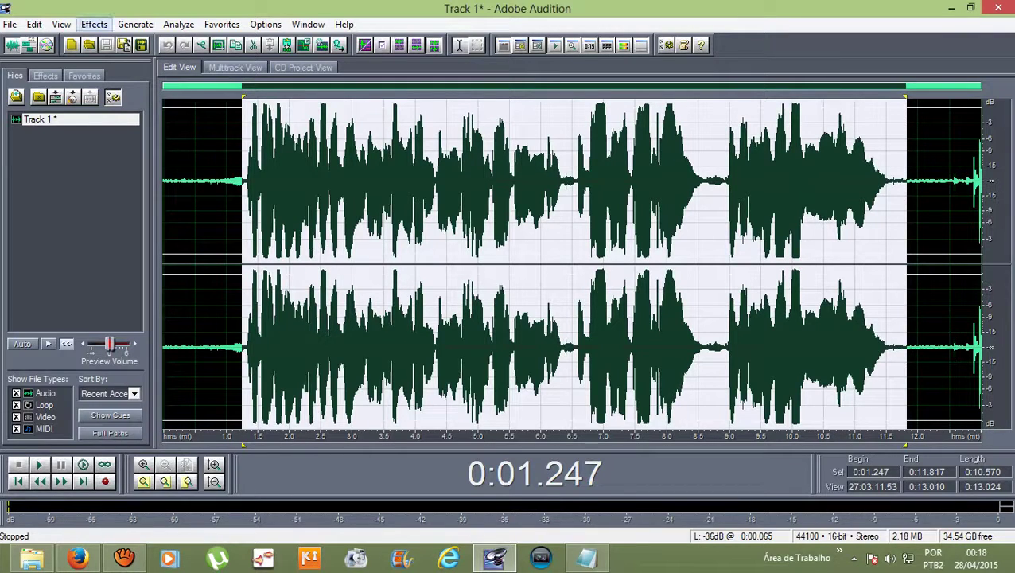
- Apply Studio Reverb with the Vocal Reverb (medium) preset to the selected vocal and play back the result
click(94, 24)
mouse_move(127, 112)
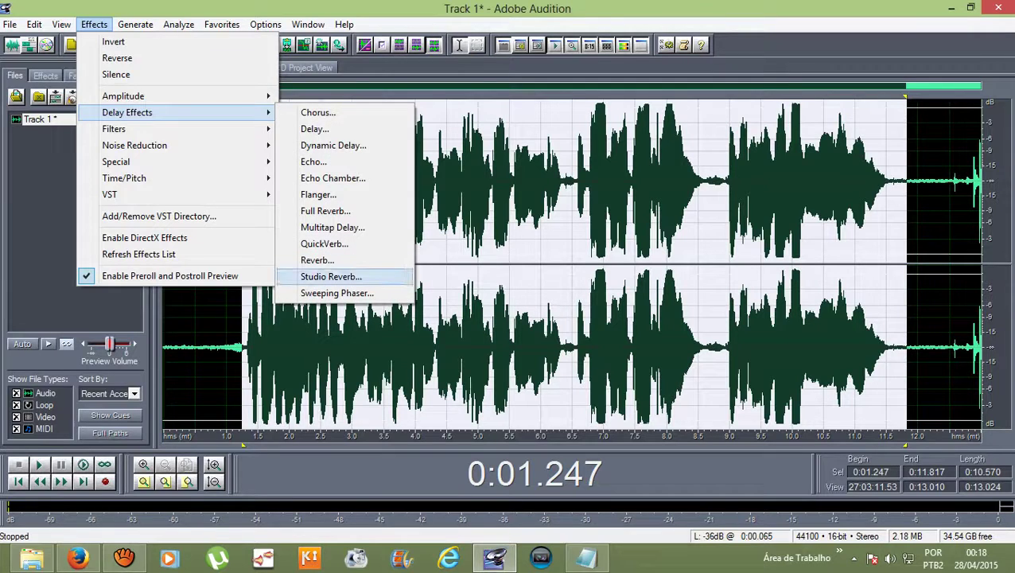
click(362, 278)
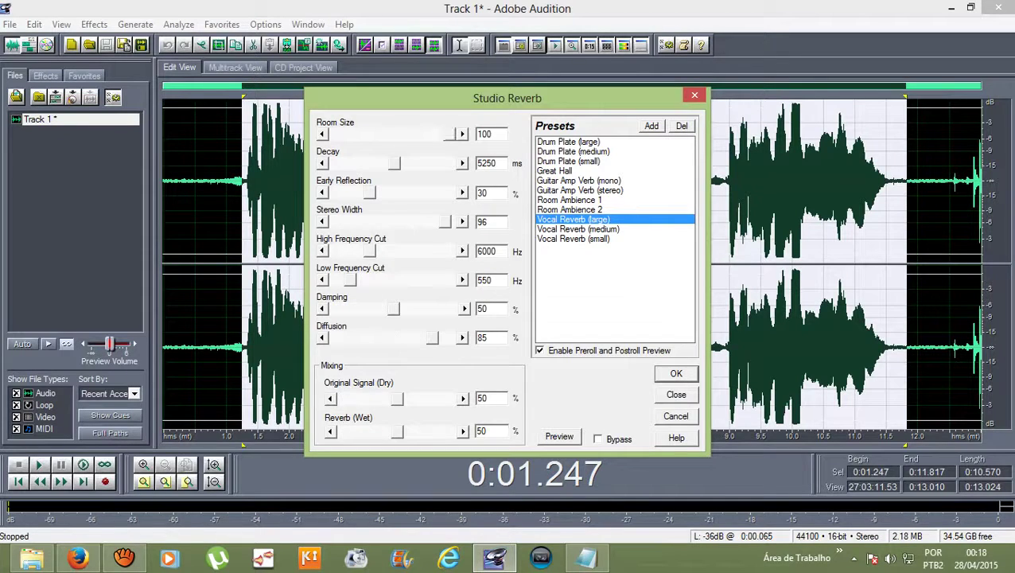
click(578, 229)
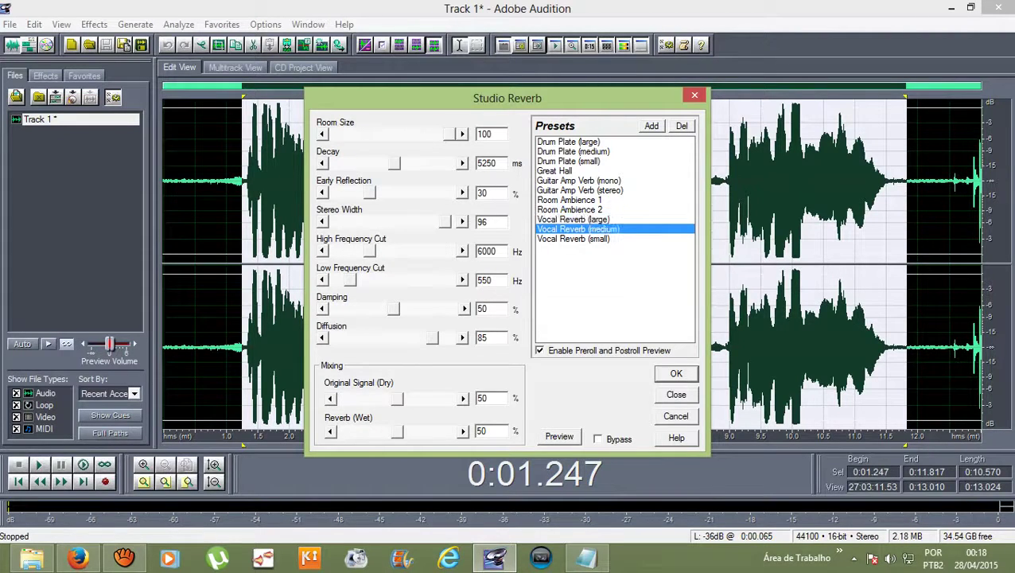
click(573, 238)
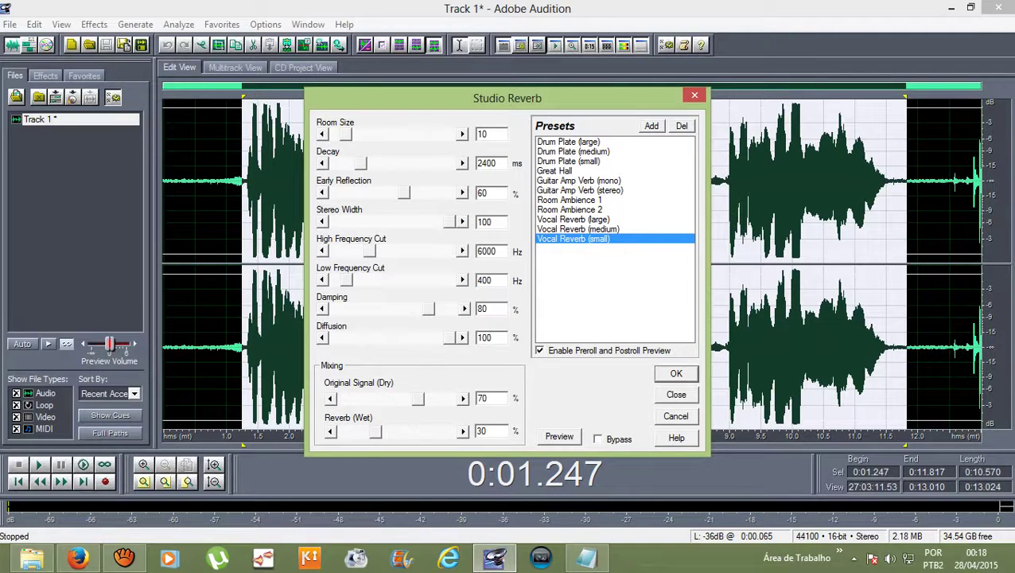
click(578, 229)
click(572, 219)
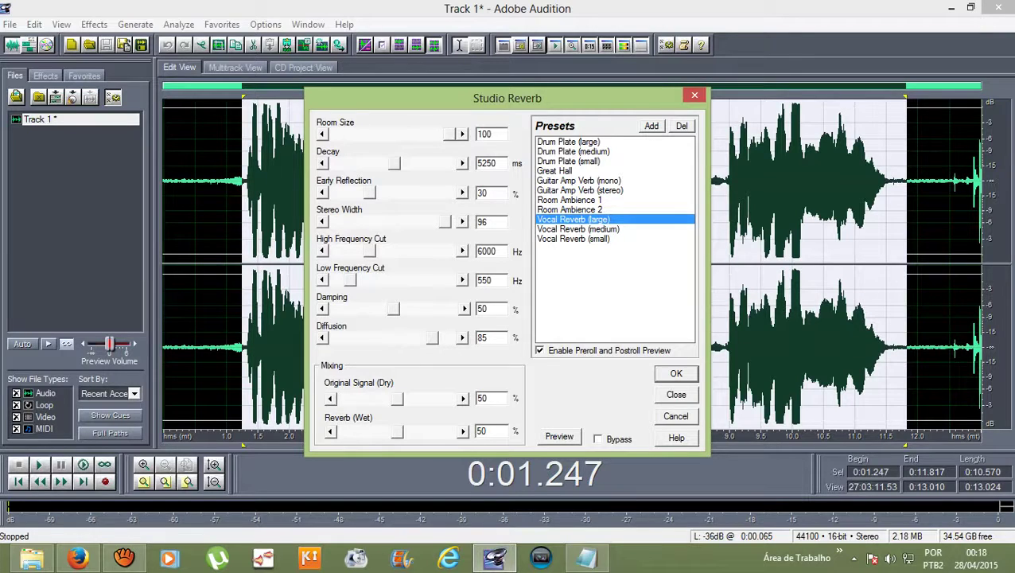
click(578, 229)
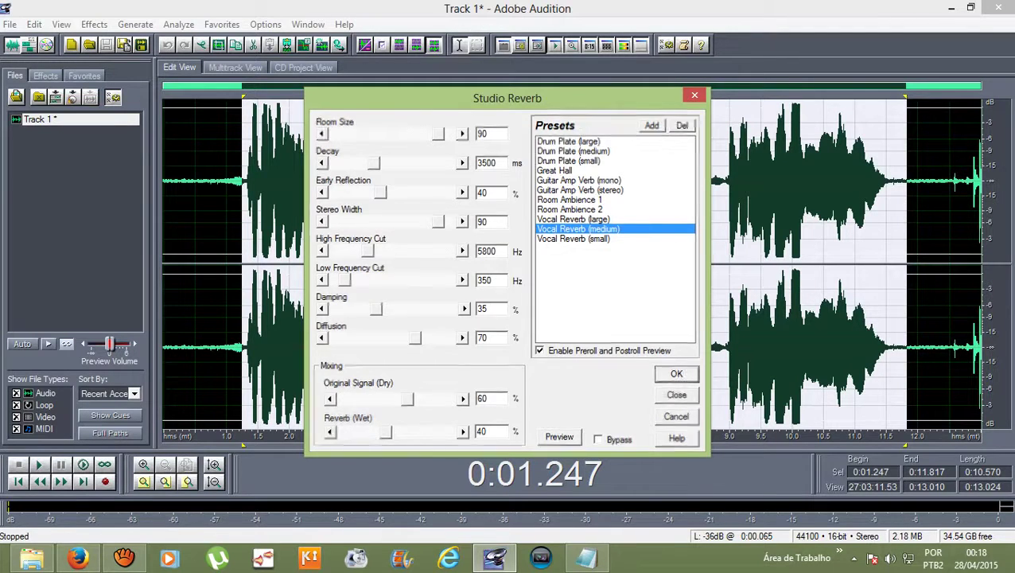
key(Return)
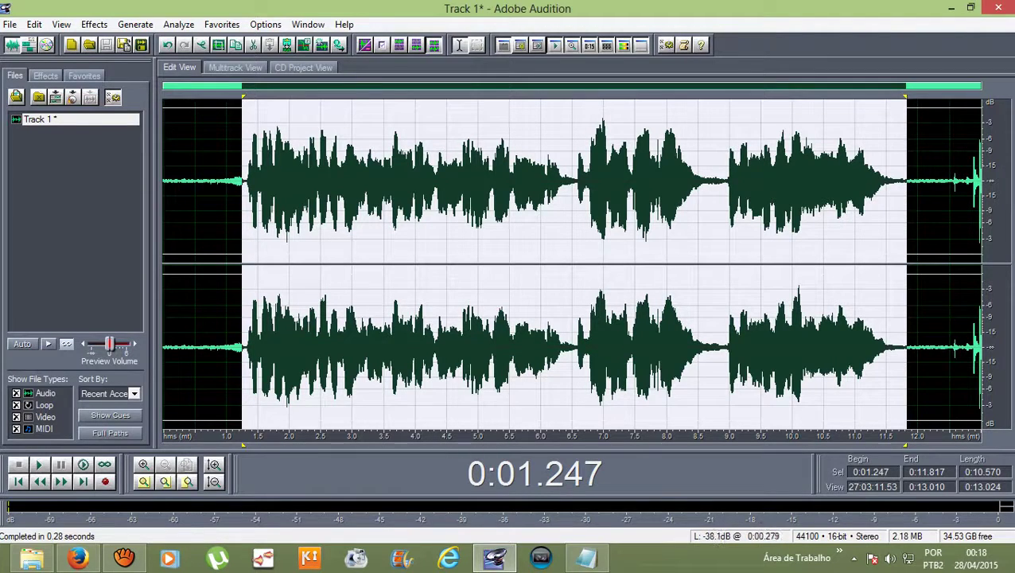
key(space)
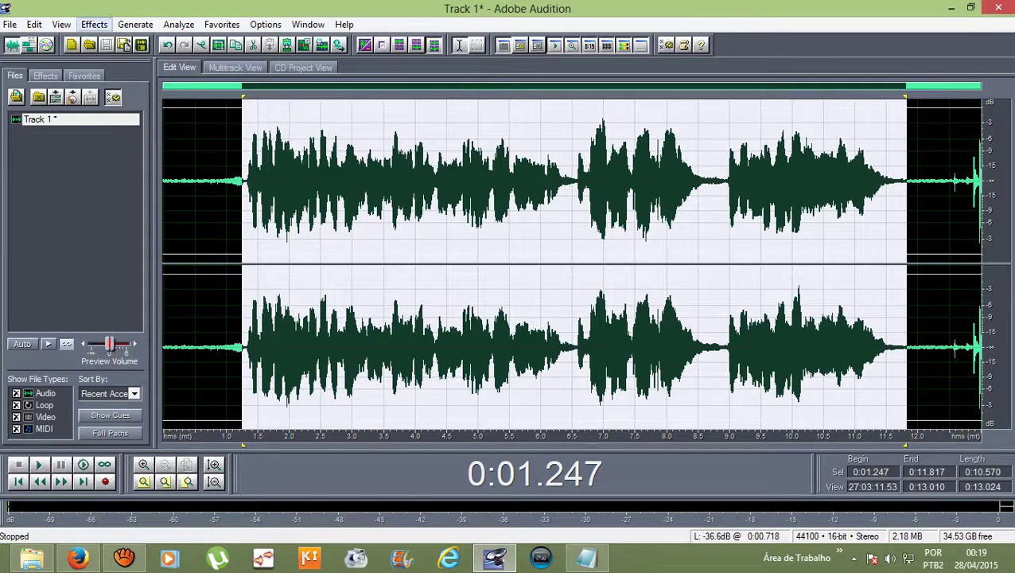
- Apply Pitch Correction to the selected vocal with its current manual settings
click(94, 24)
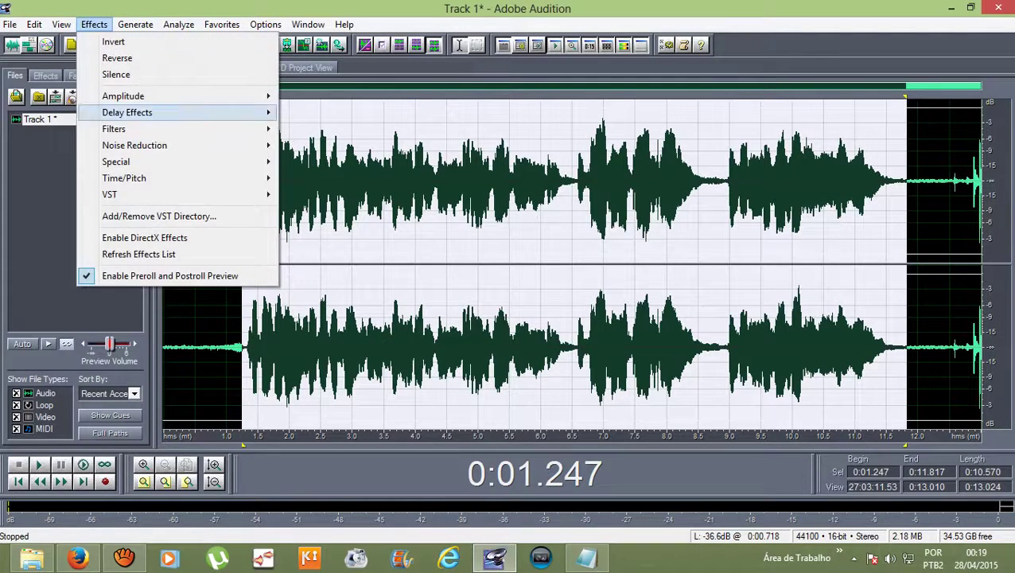
mouse_move(159, 194)
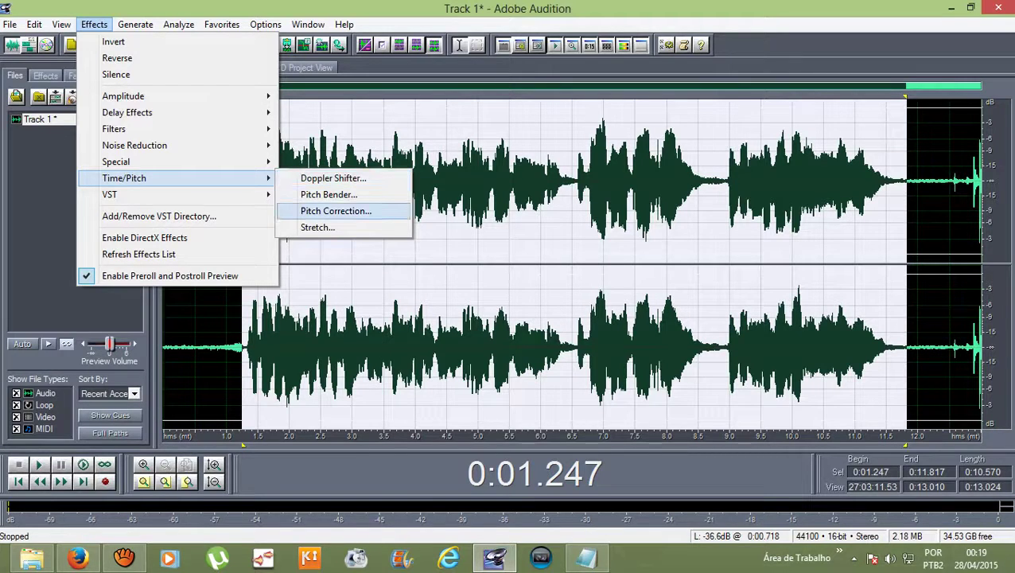
key(Return)
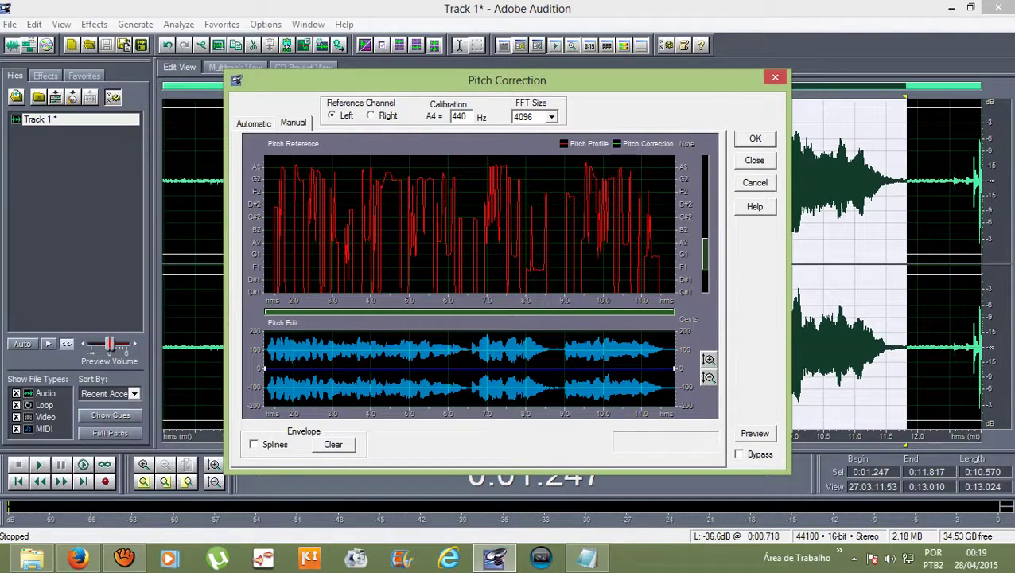
key(Return)
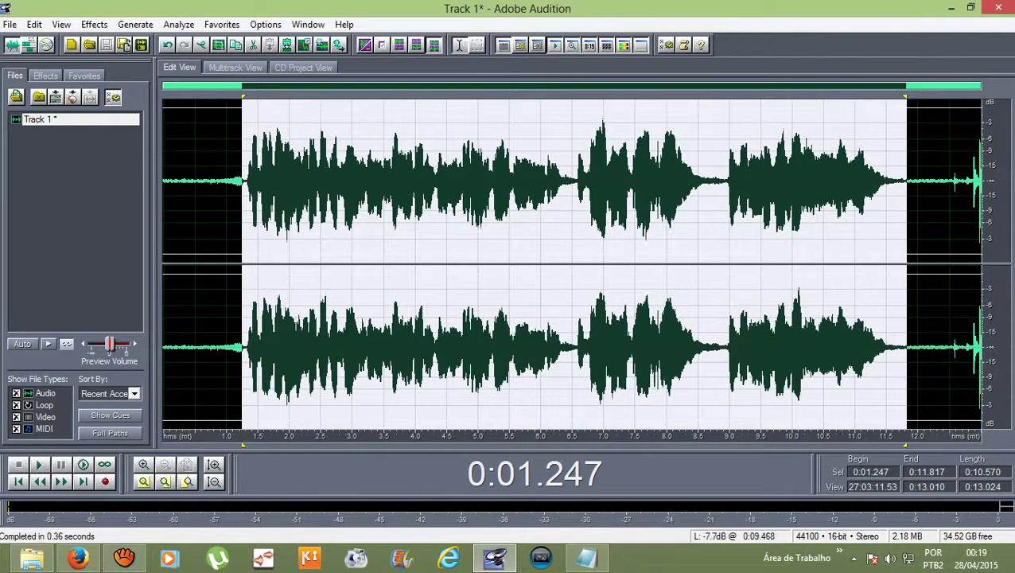
- Play the vocal from about 1.1 seconds to check the pitch correction, and undo that correction
click(208, 183)
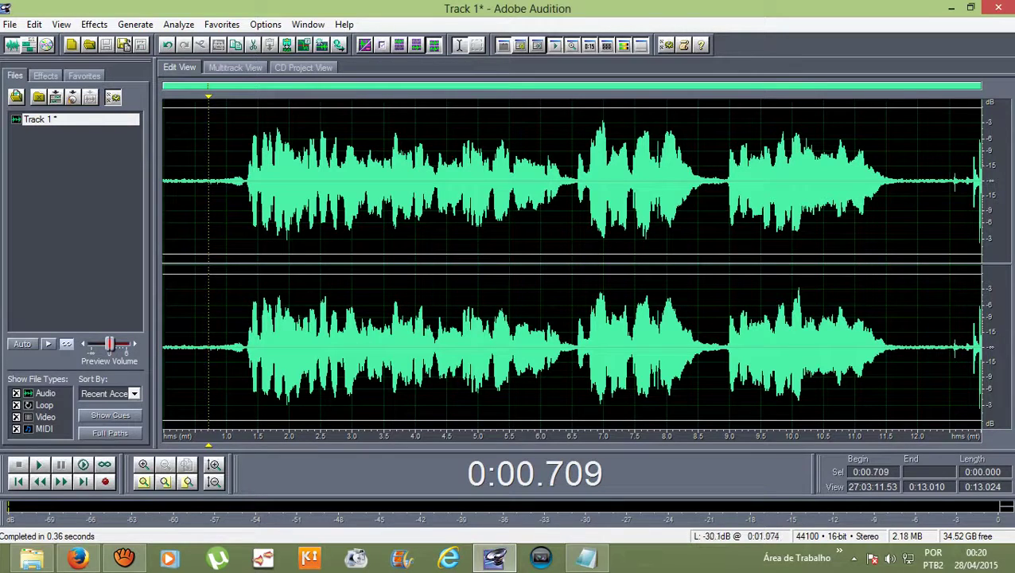
click(232, 183)
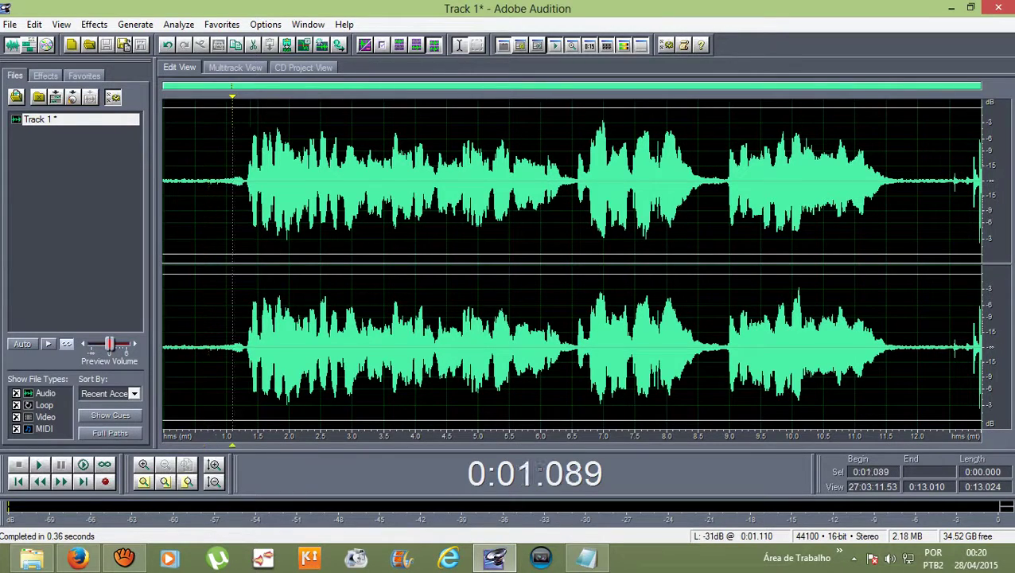
key(space)
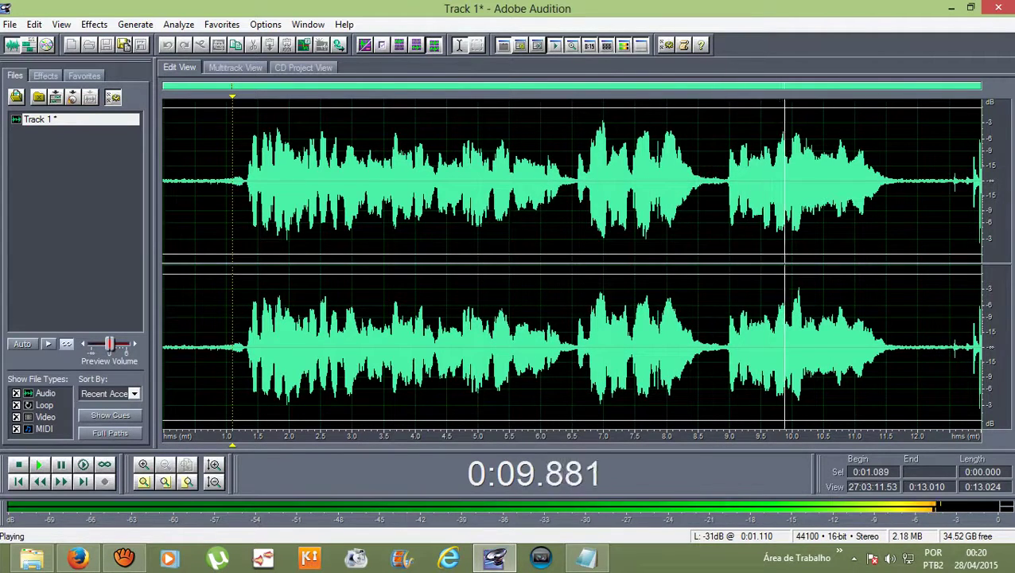
key(space)
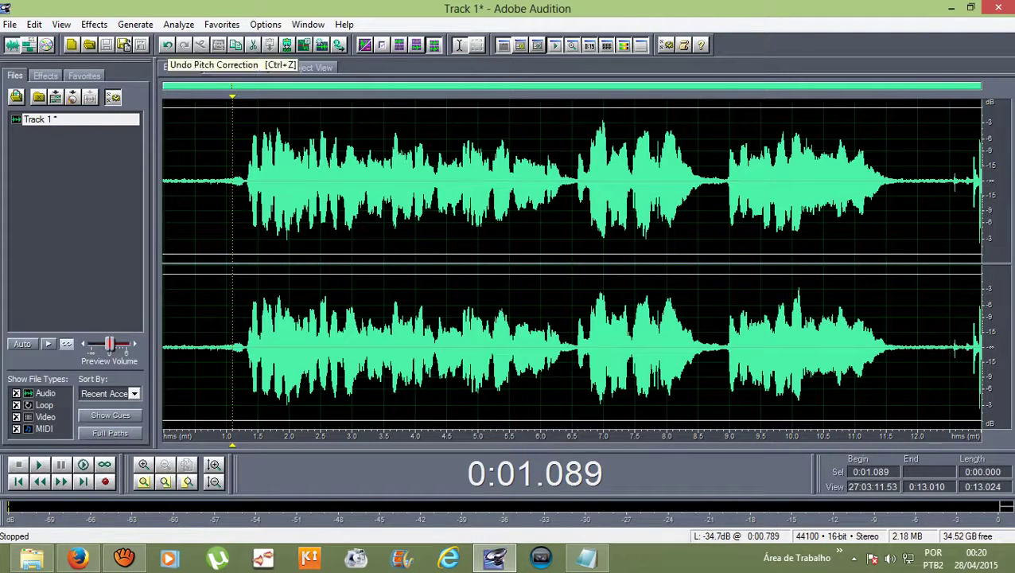
click(167, 45)
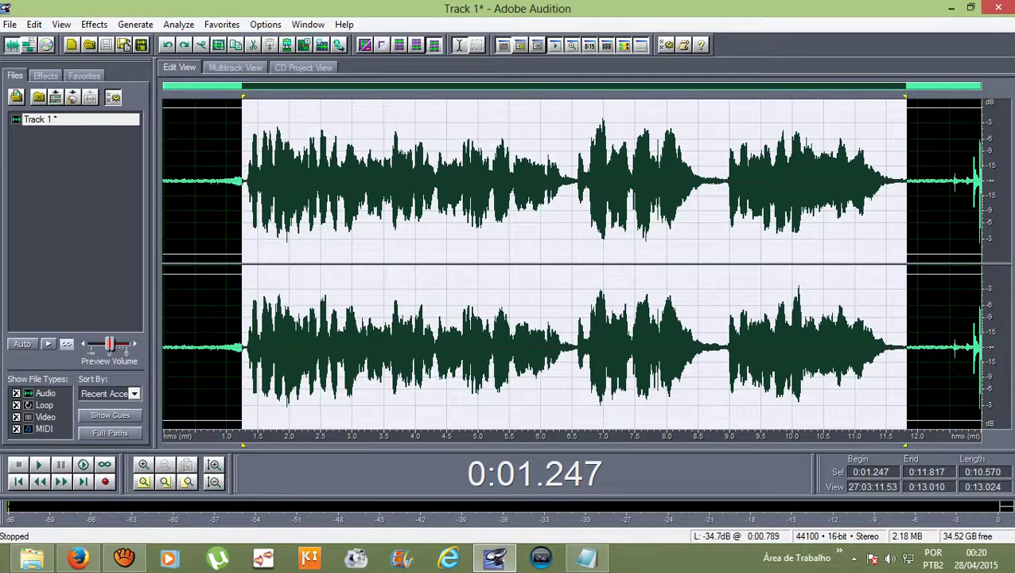
- Preview the Auto-Tune Evo VST on the selected vocal using the "auto" preset, trying Retune Speed 0 with all scale notes bypassed
click(94, 24)
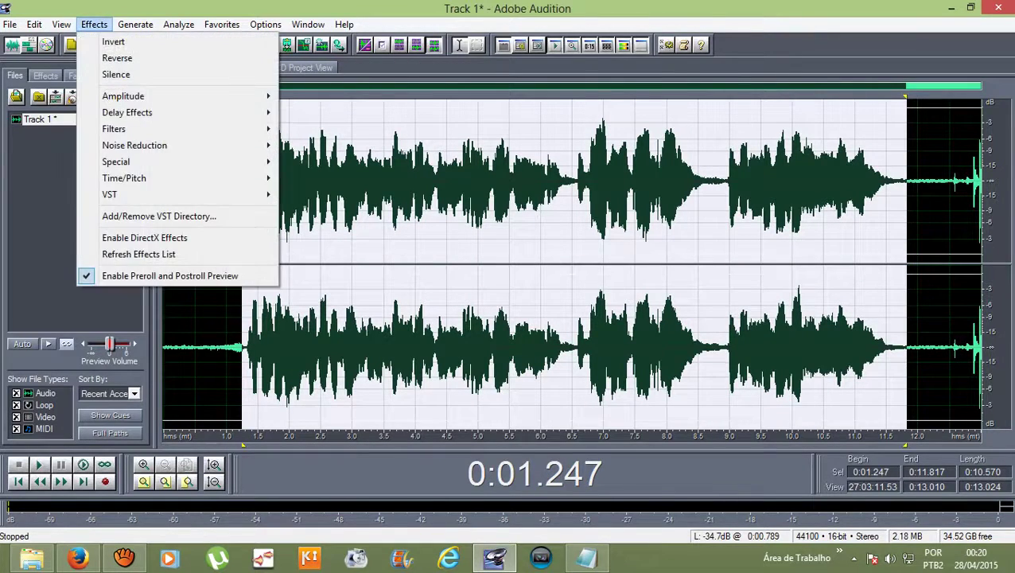
mouse_move(160, 194)
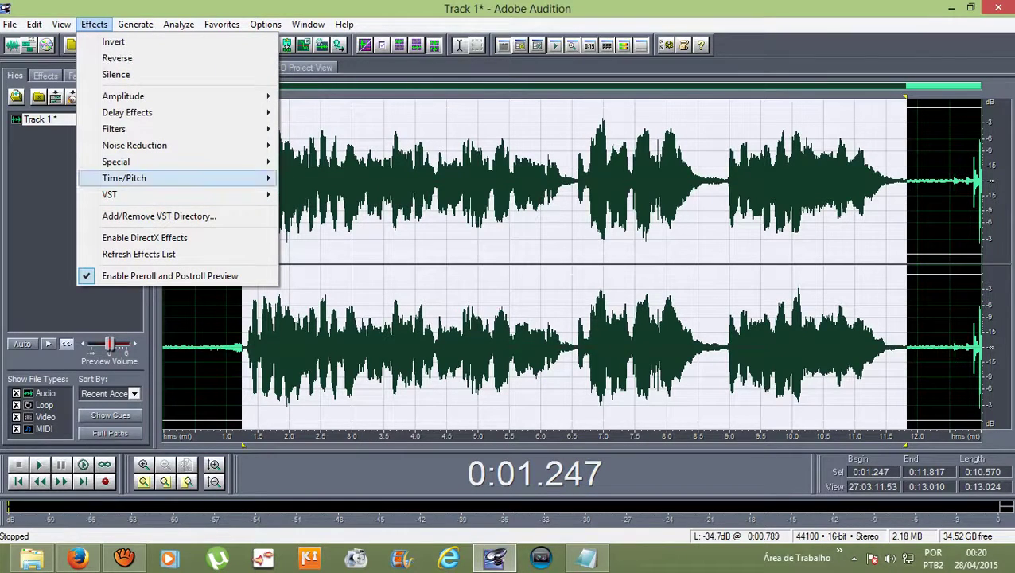
click(342, 194)
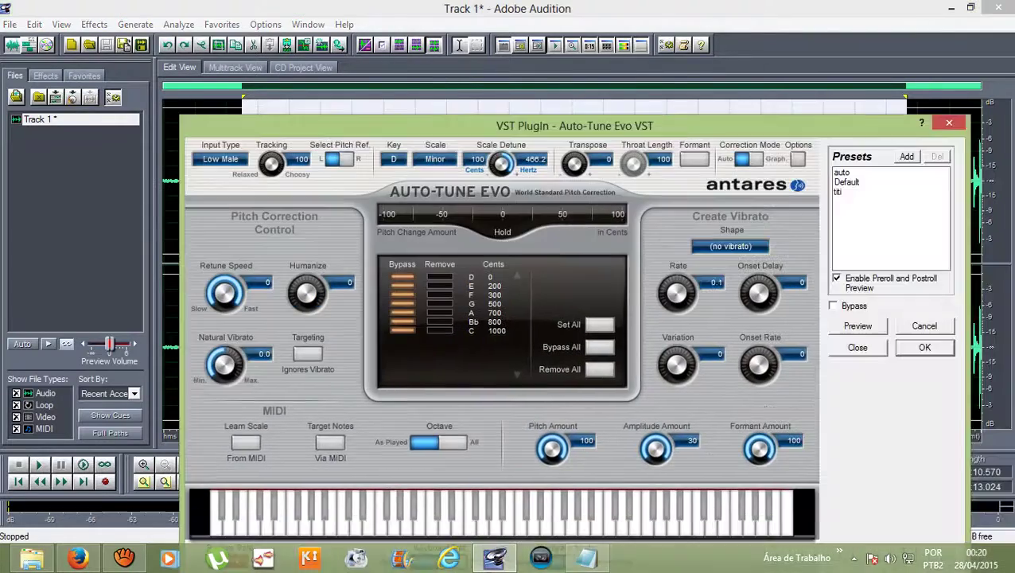
drag(517, 125, 404, 30)
click(728, 78)
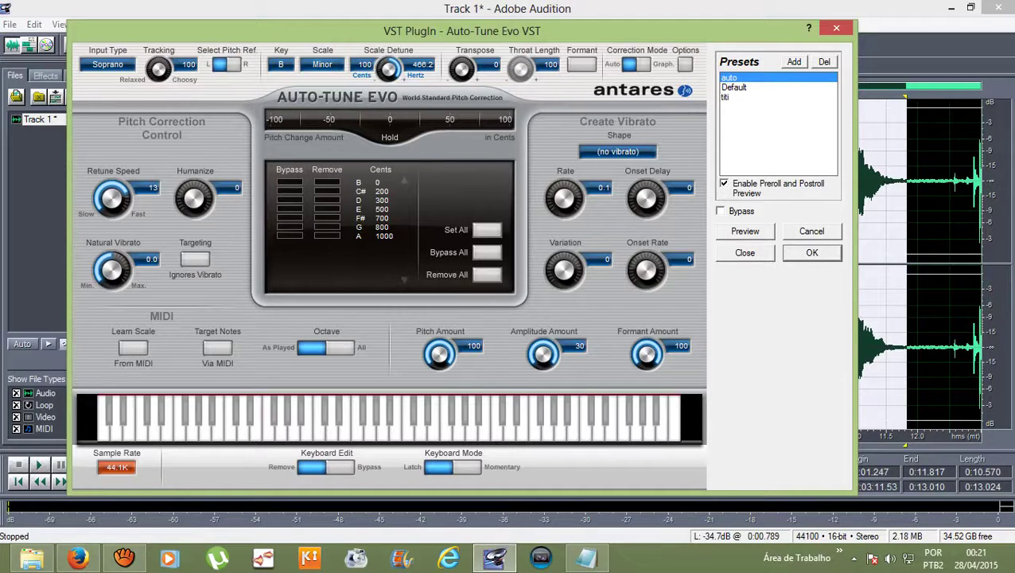
mouse_move(112, 197)
mouse_down()
mouse_move(111, 215)
mouse_move(111, 204)
mouse_up()
key(space)
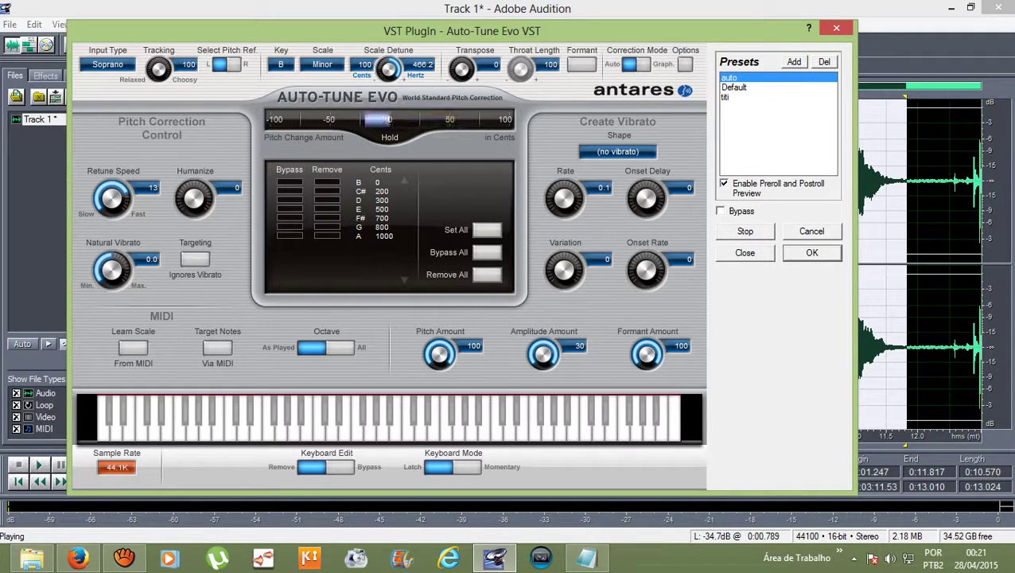
key(space)
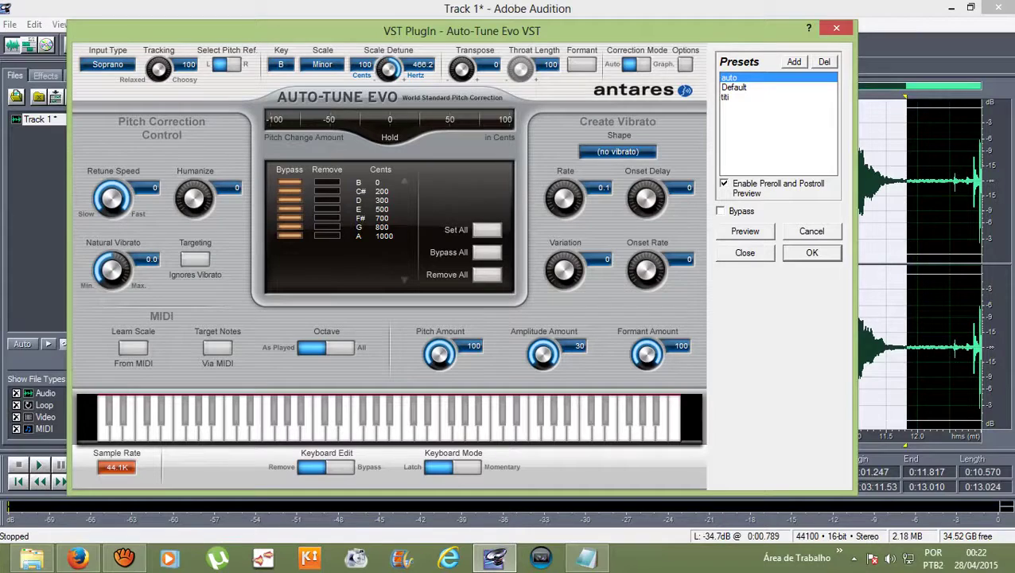
key(space)
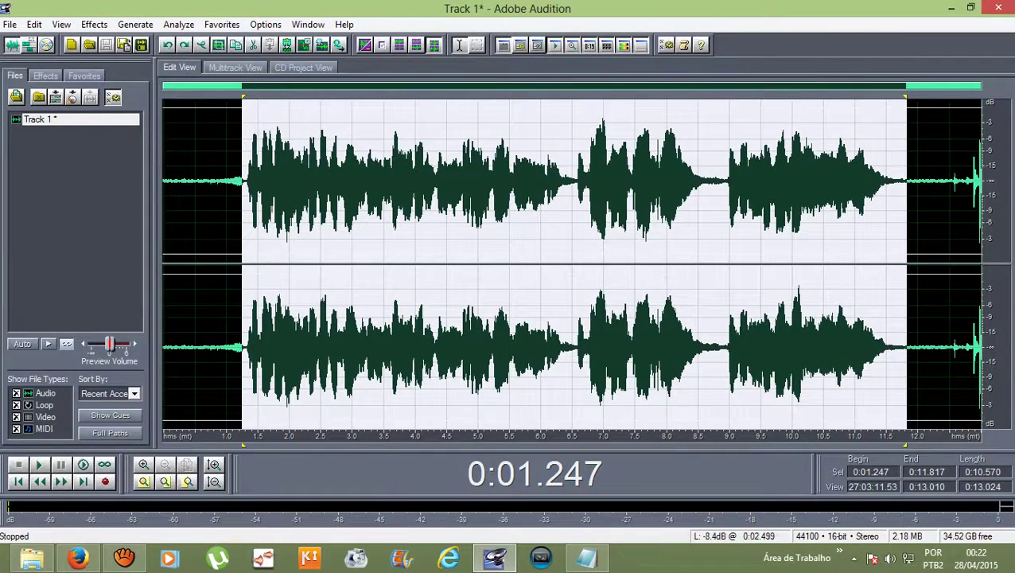
- Apply Auto-Tune Evo to the selected vocal with the "auto" preset, Retune Speed 0 and all seven scale notes bypassed
click(93, 24)
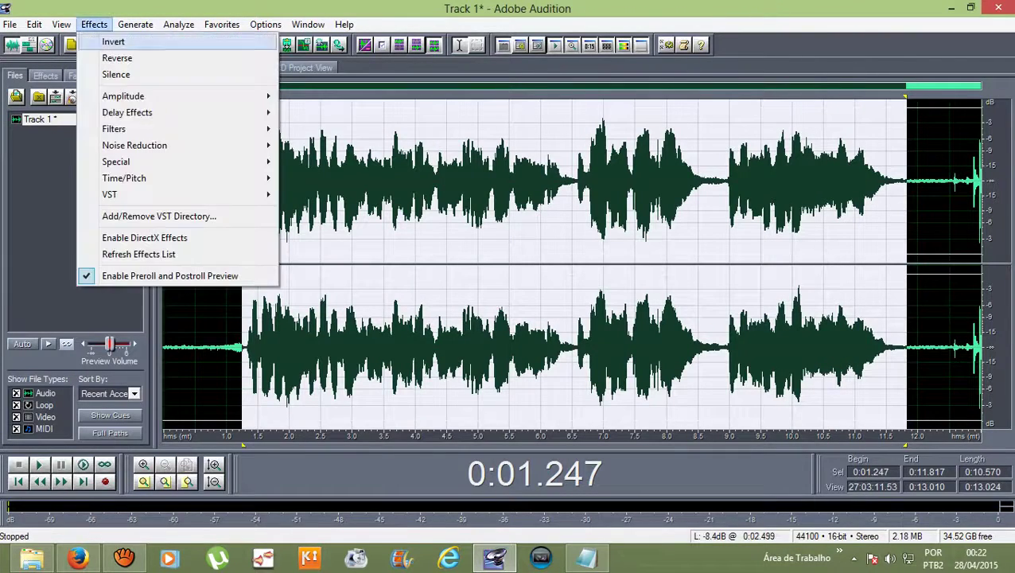
mouse_move(191, 194)
click(349, 194)
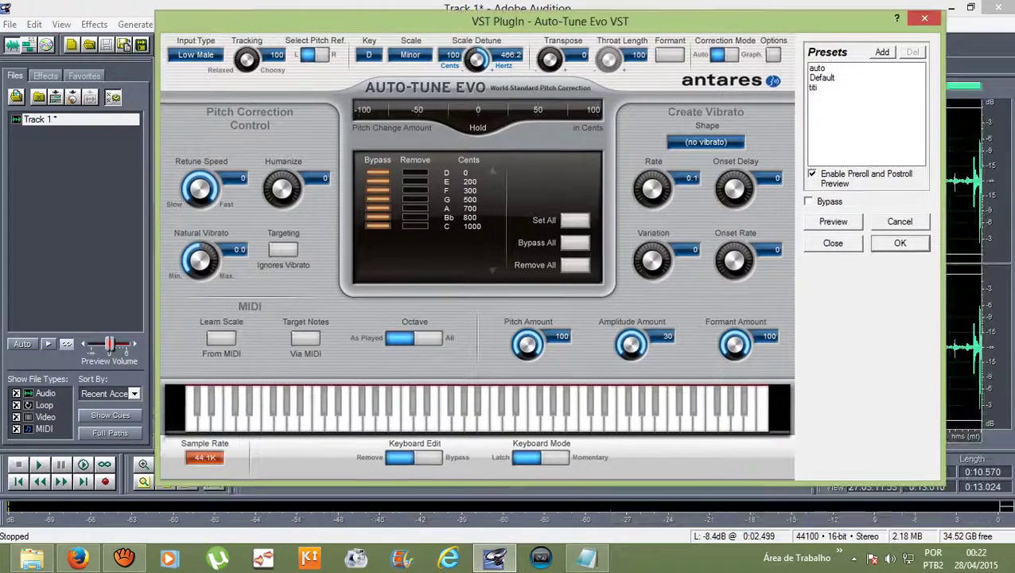
click(817, 68)
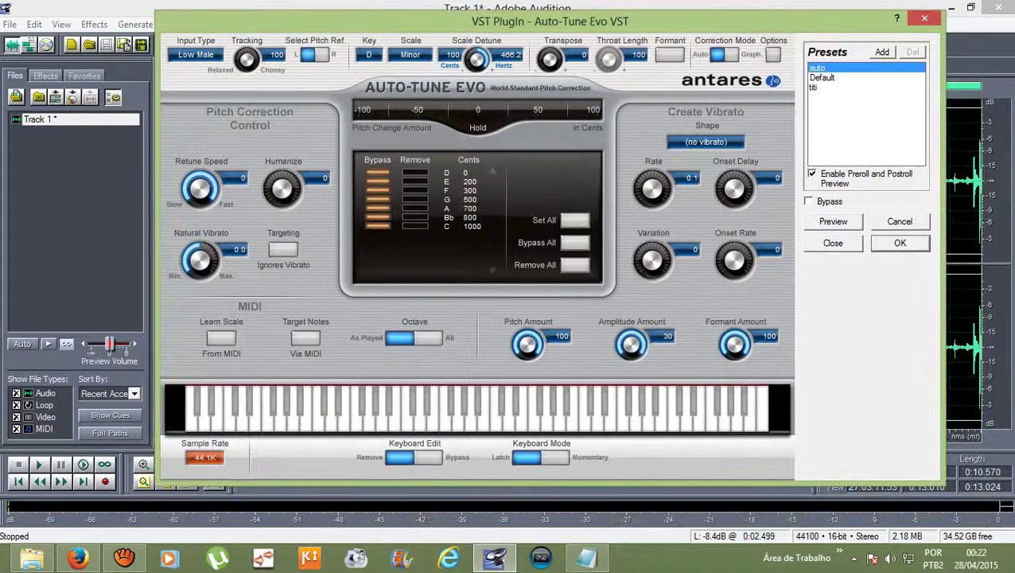
drag(199, 189, 199, 208)
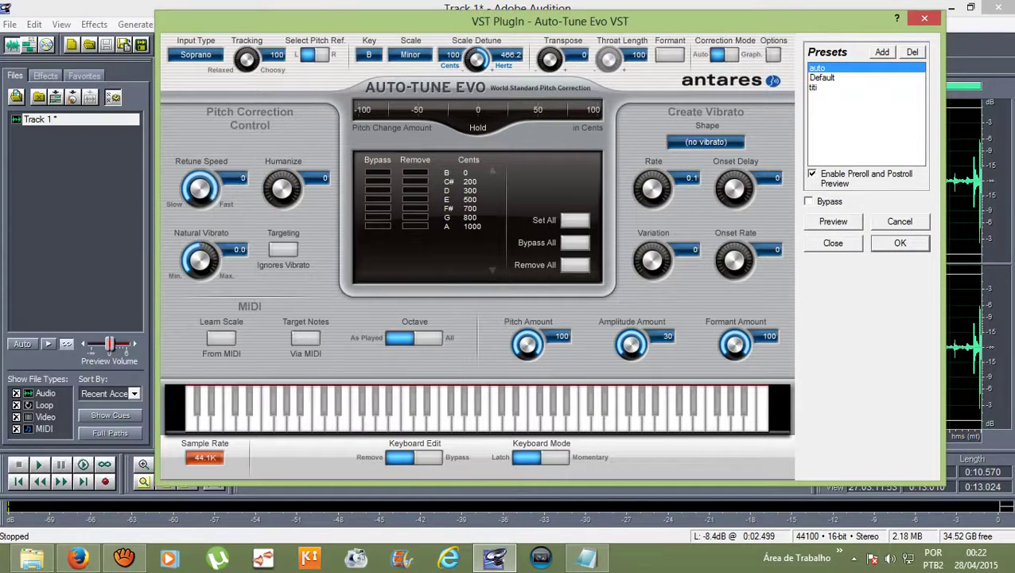
drag(377, 225, 378, 173)
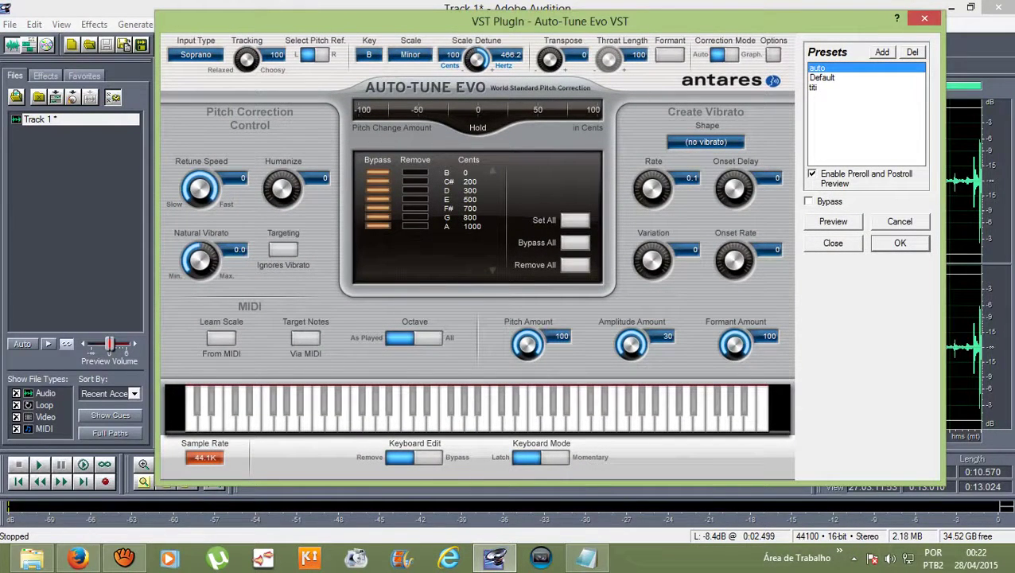
key(Return)
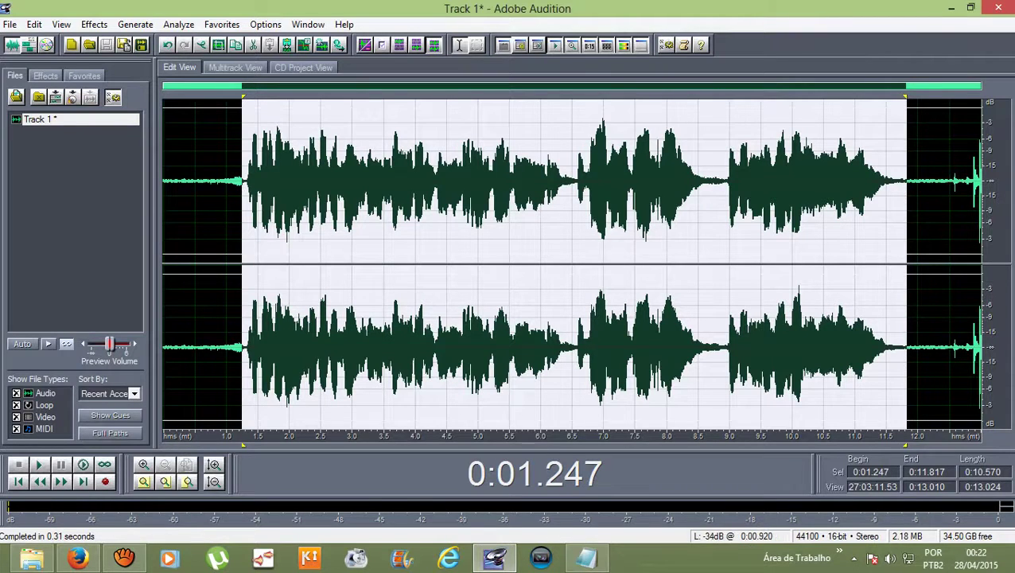
- Place the cursor at about 0.9 seconds and move the vocal clip from Track 1 to Track 2 in Multitrack View
click(221, 183)
click(234, 67)
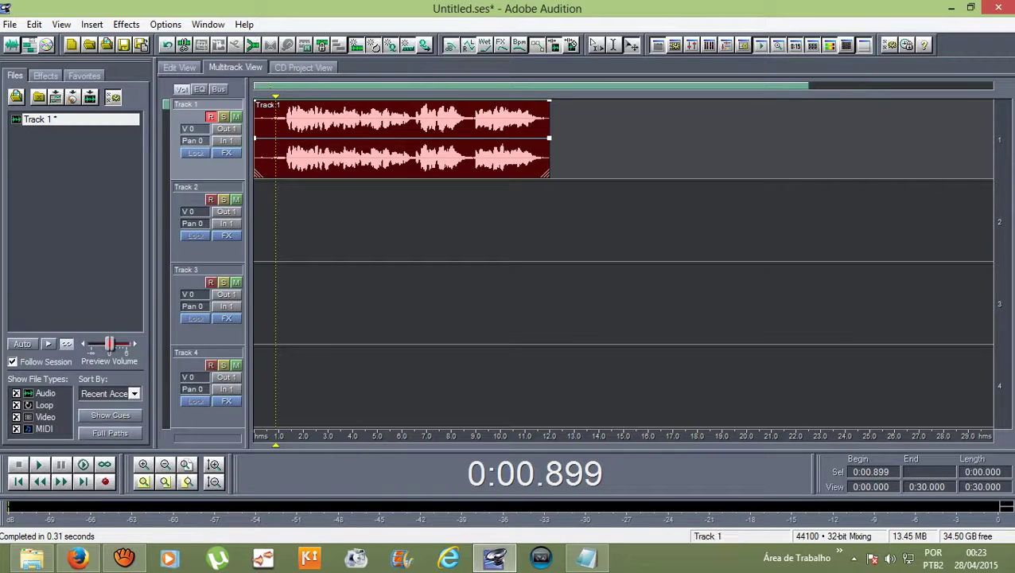
drag(401, 139, 401, 222)
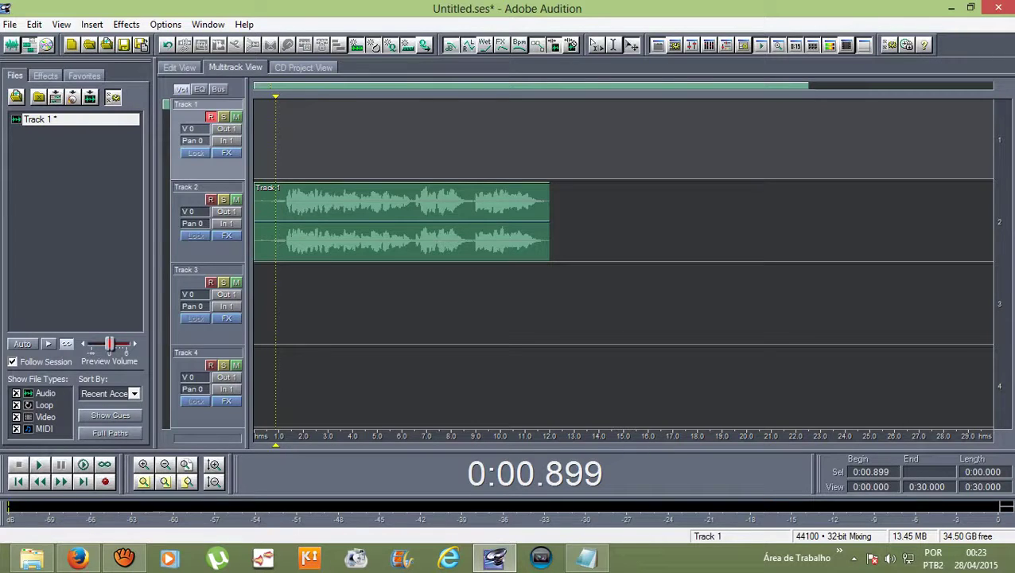
- Examine the session's audio export settings for the 16-bit mix down and close them without exporting
click(9, 24)
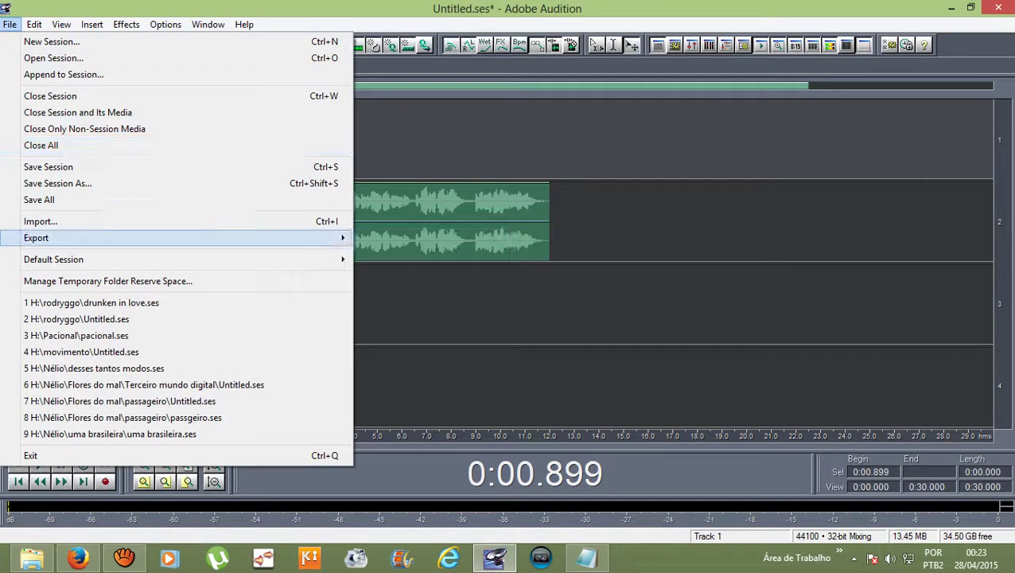
mouse_move(80, 238)
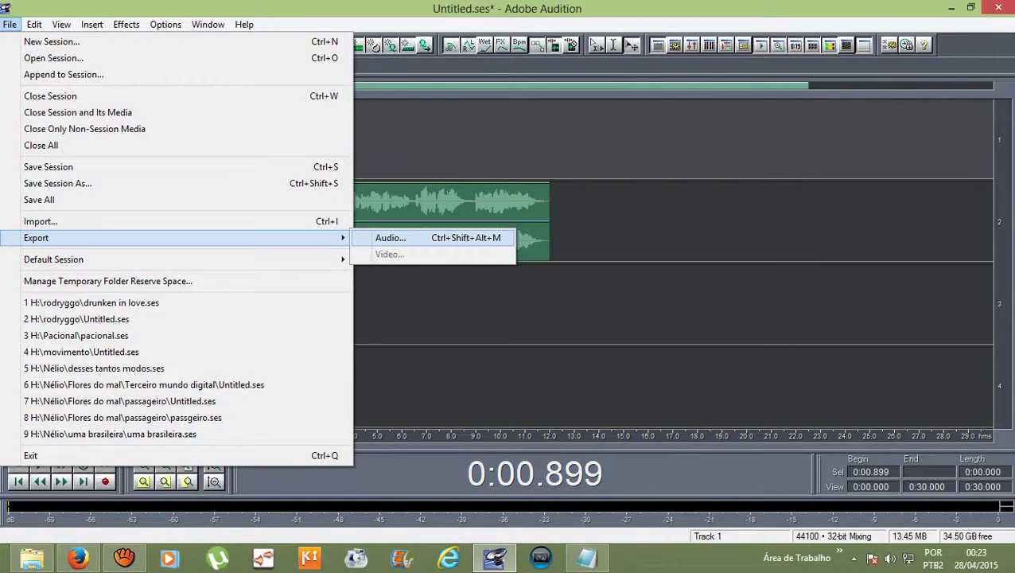
click(390, 238)
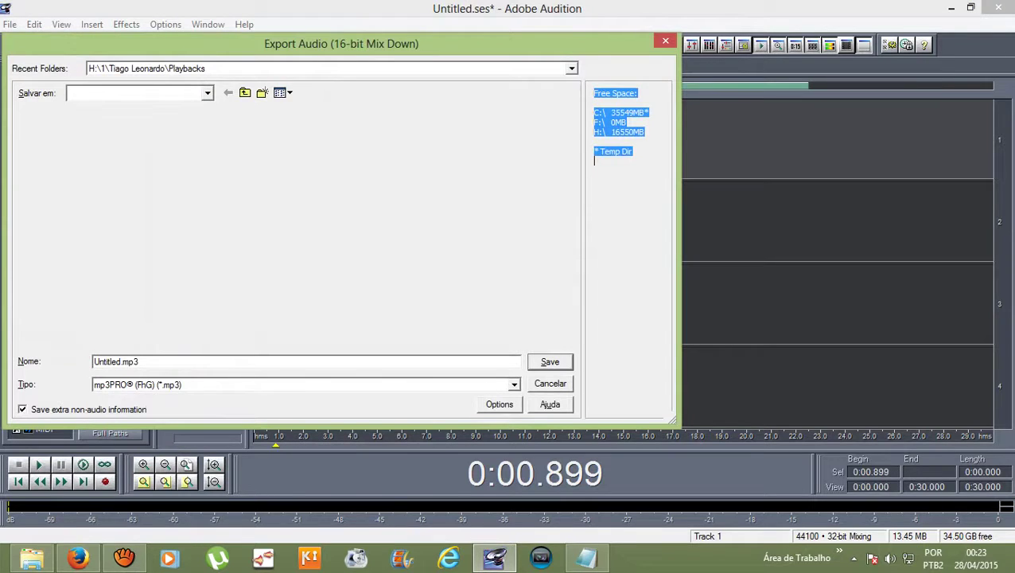
key(Escape)
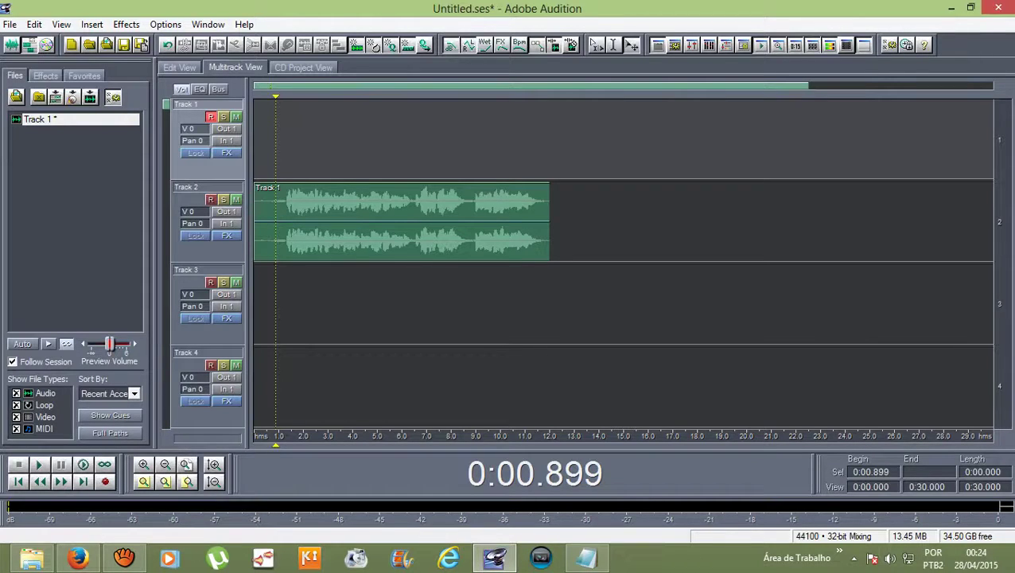
- Select the vocal clip on Track 2 and play the session from about 0.9 seconds to the clip's end
click(402, 223)
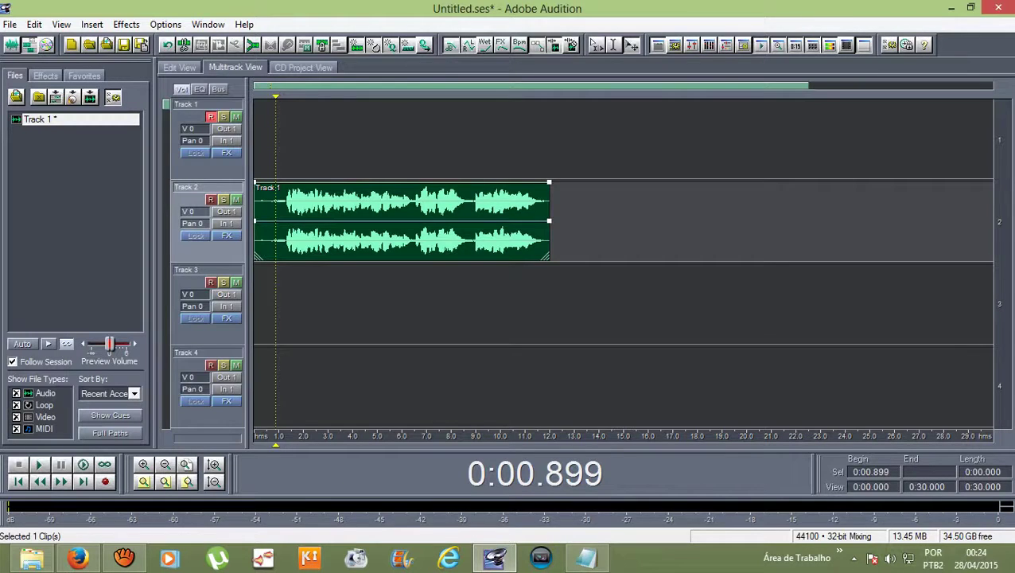
key(space)
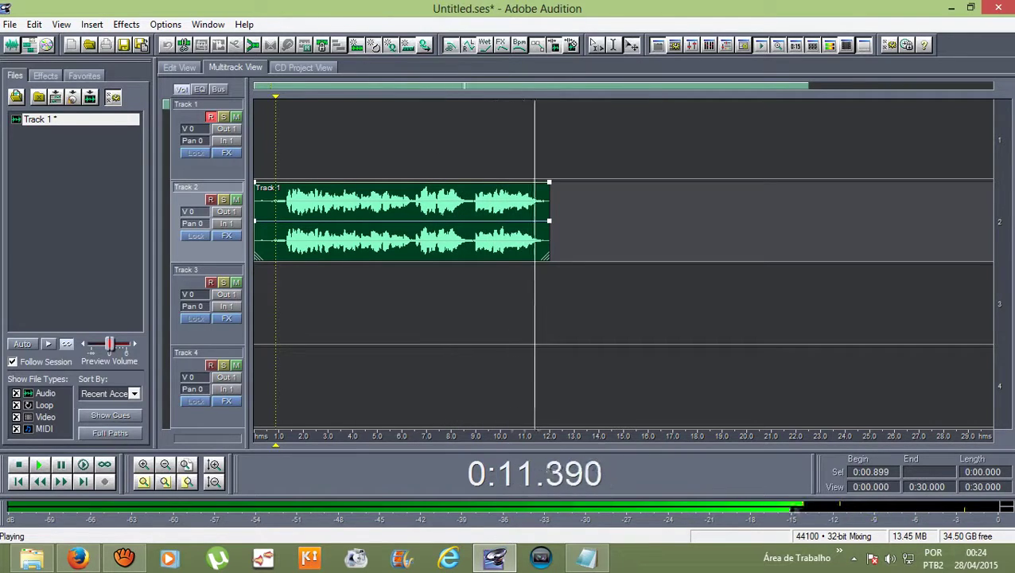
key(space)
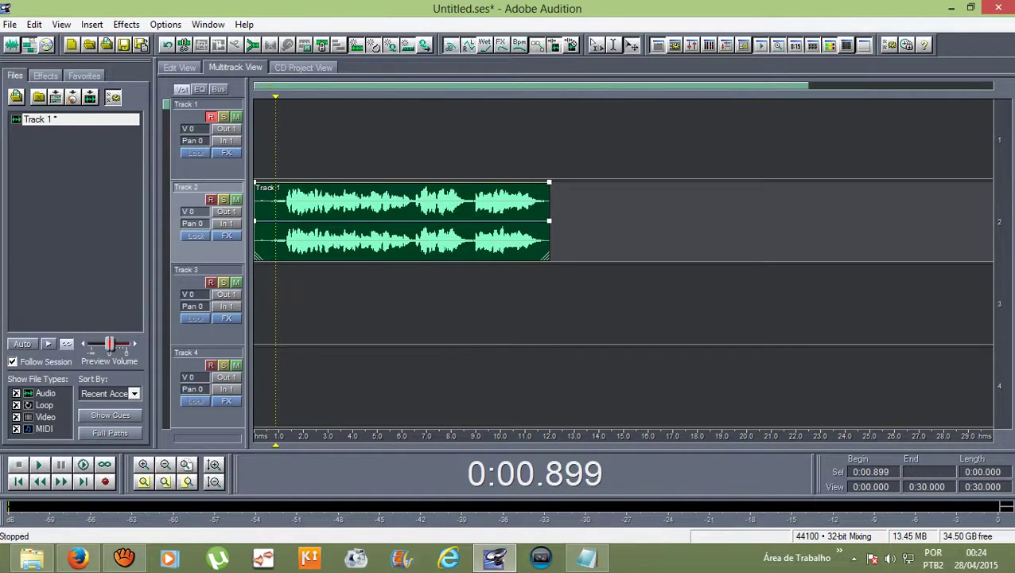